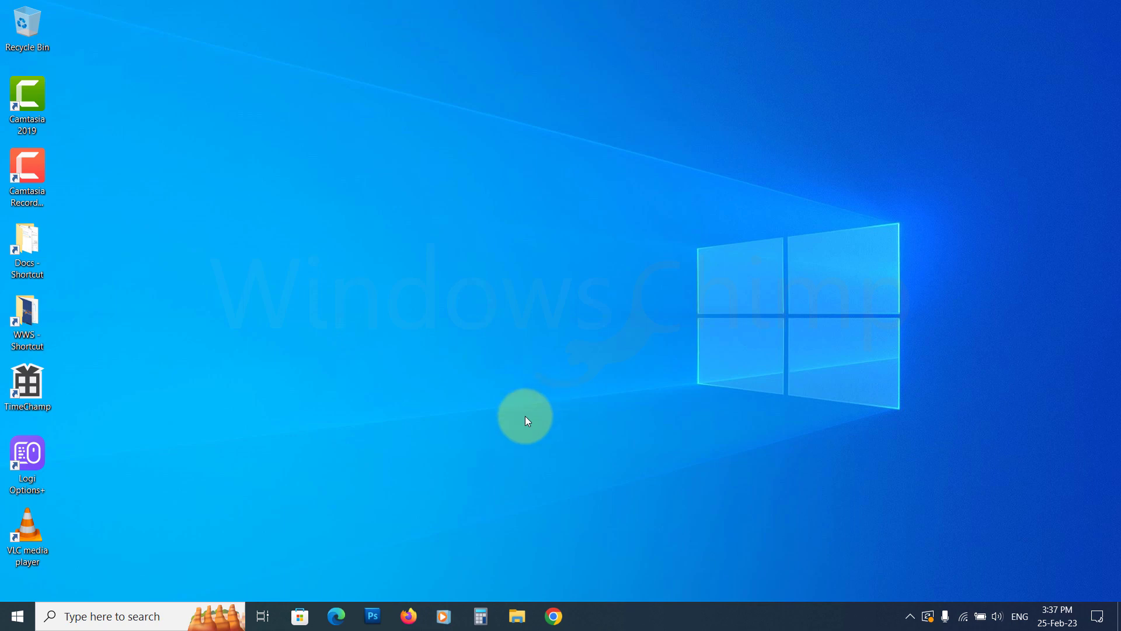
Open Settings > Apps, search for 'snip', and open Snip & Sketch's Advanced options
left_click(18, 616)
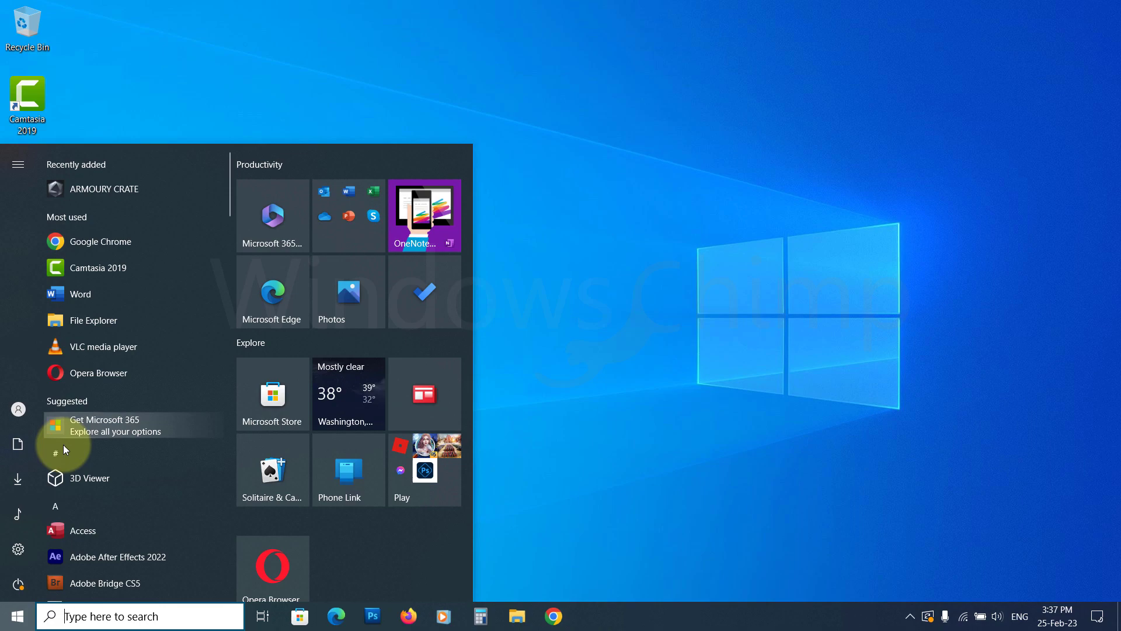
left_click(17, 549)
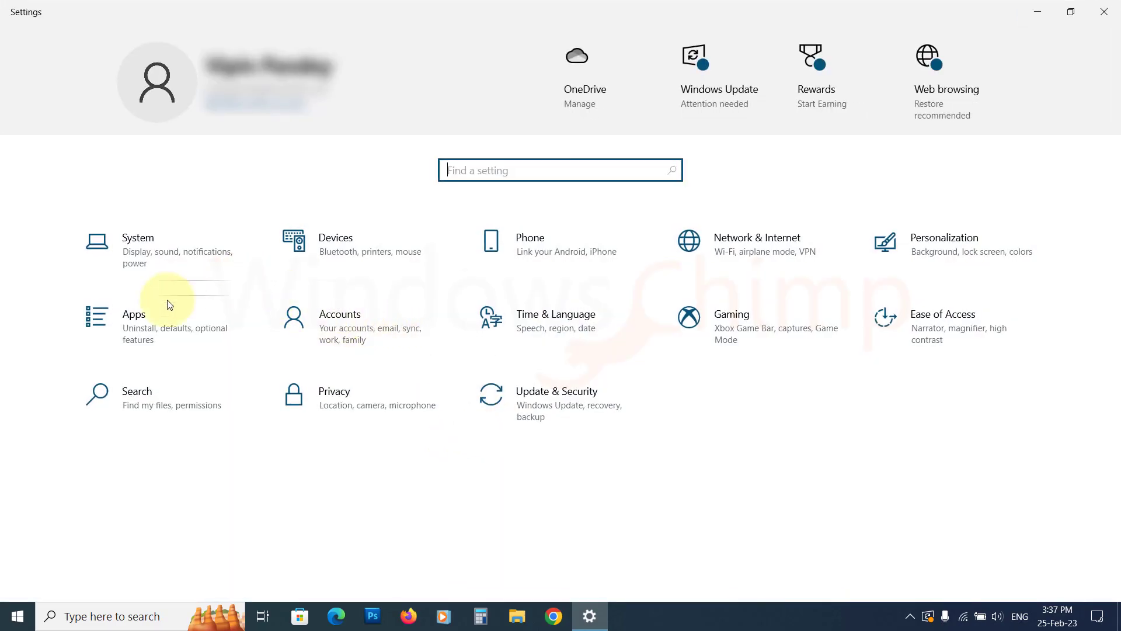
left_click(148, 322)
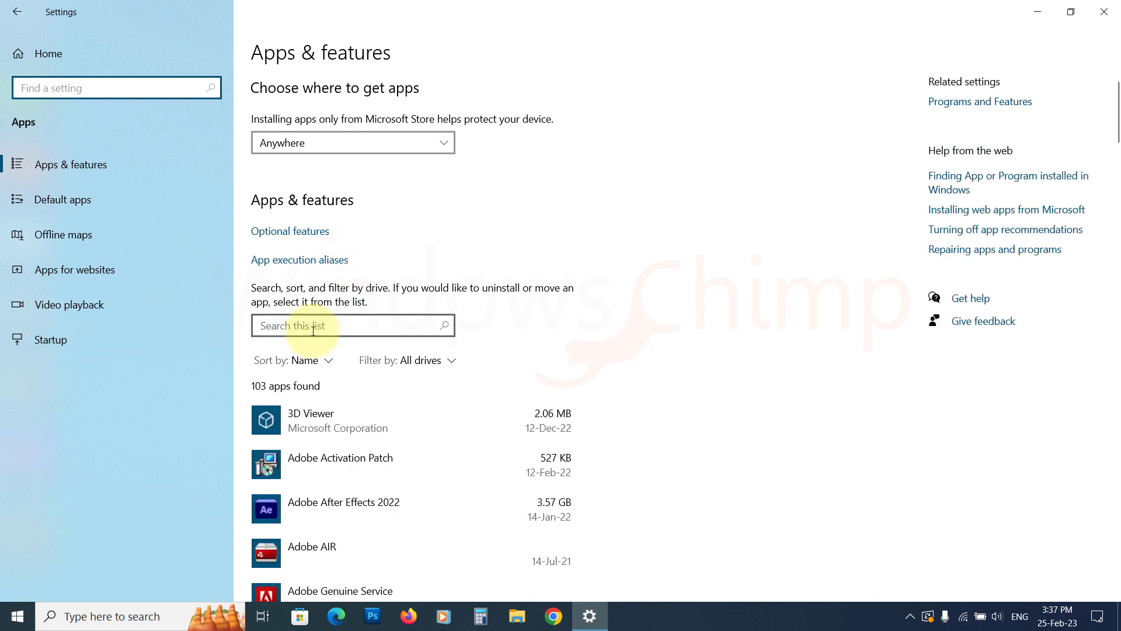
left_click(313, 326)
type("snip")
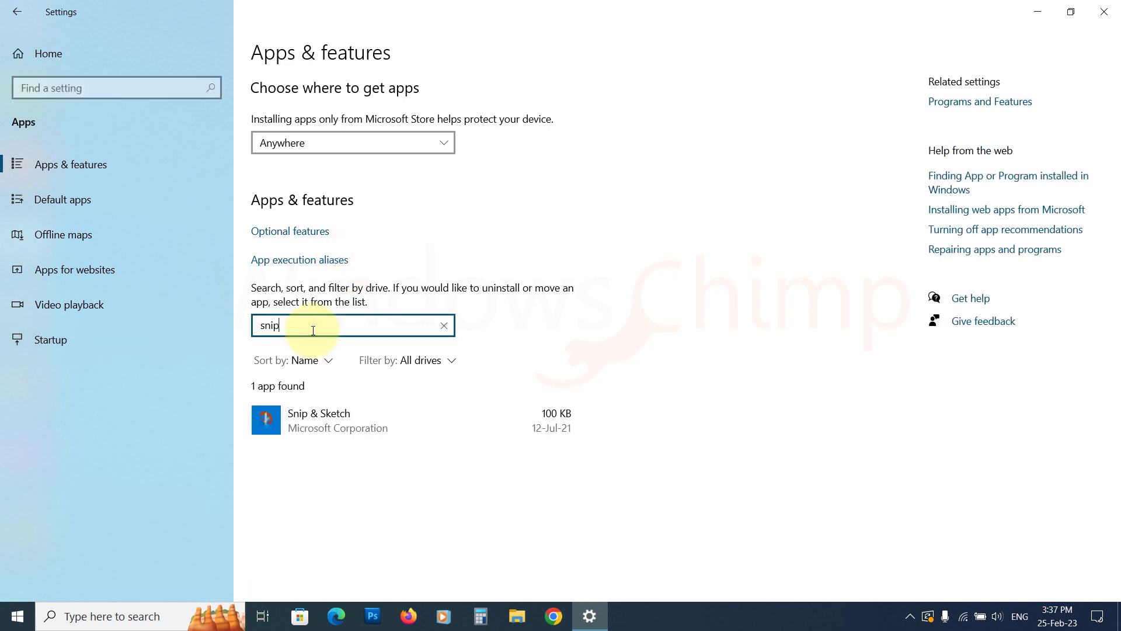
left_click(397, 428)
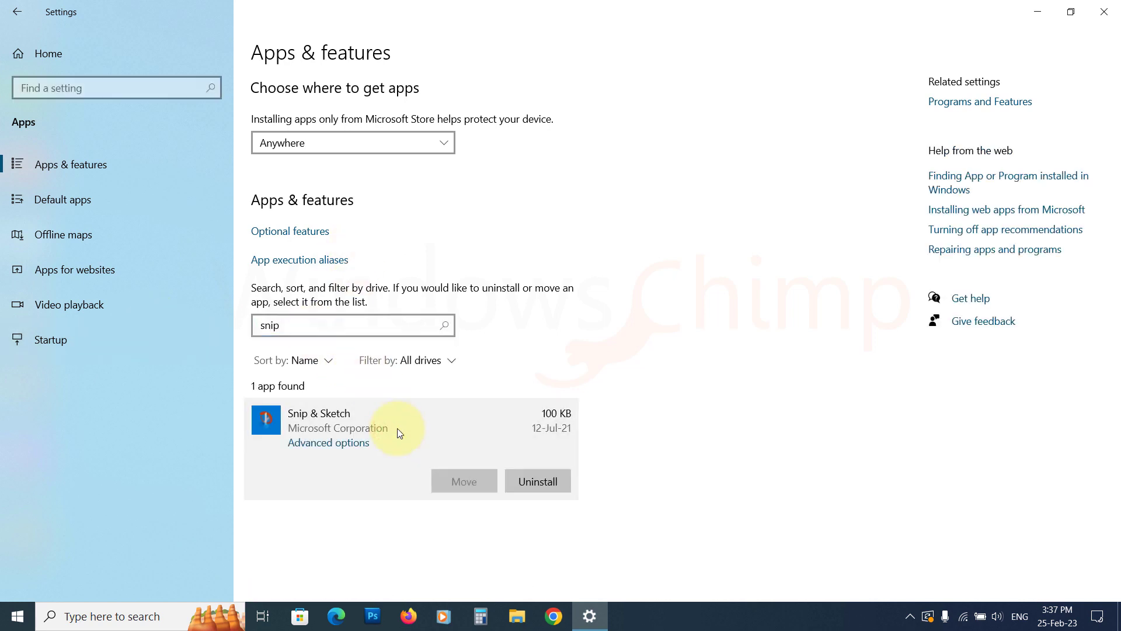
left_click(342, 442)
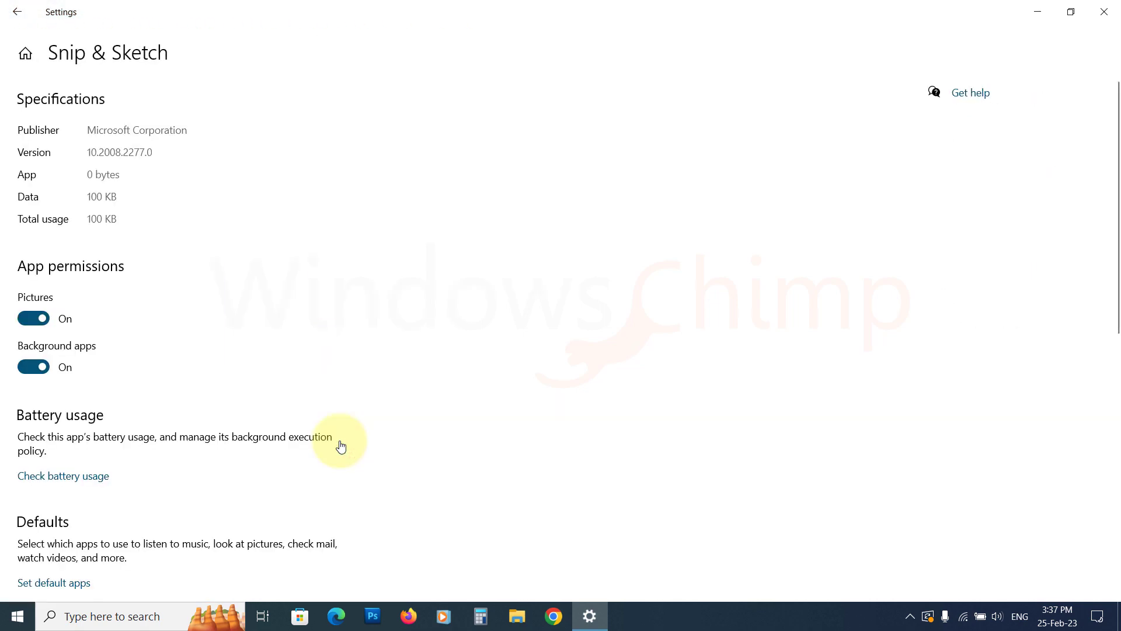
scroll(290, 373, "down", 5)
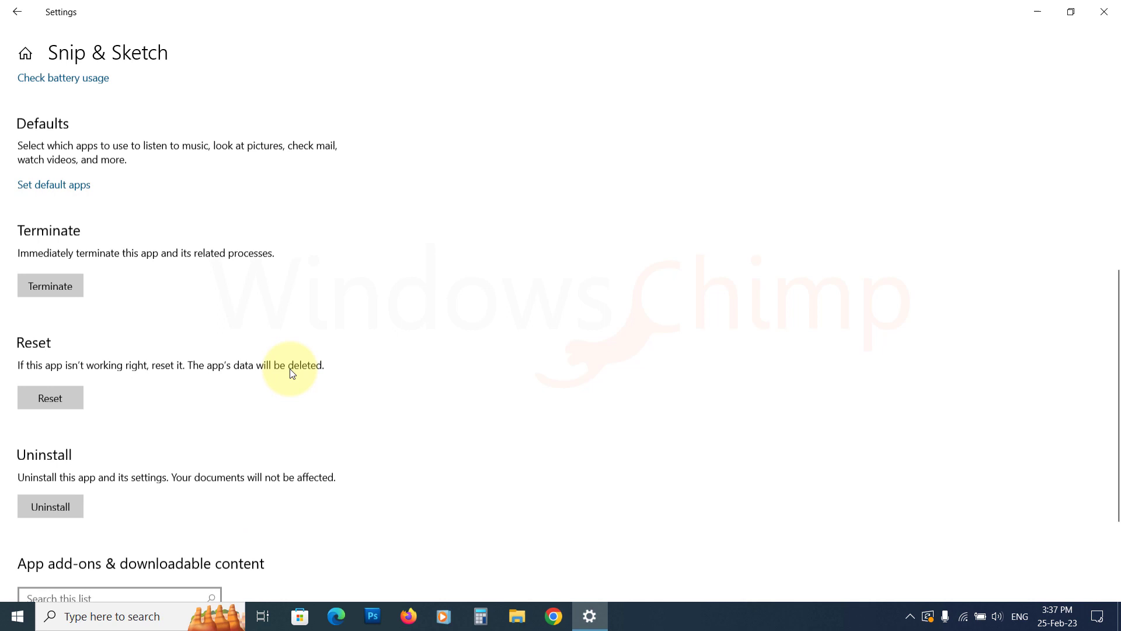
Reset Snip & Sketch and confirm deleting its app data
left_click(61, 399)
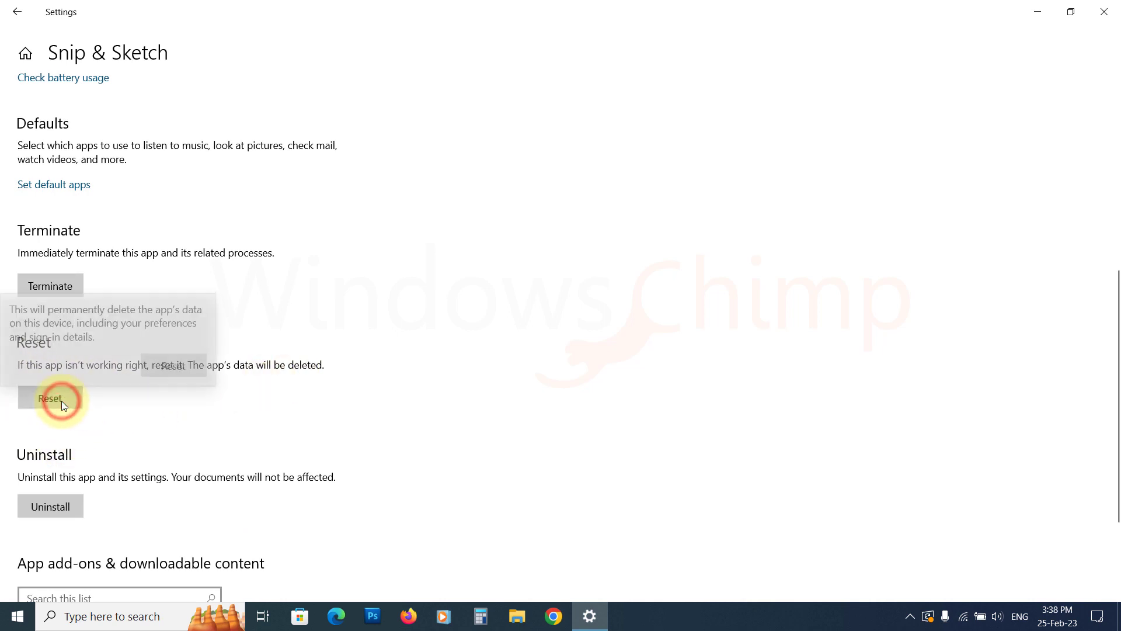
left_click(172, 363)
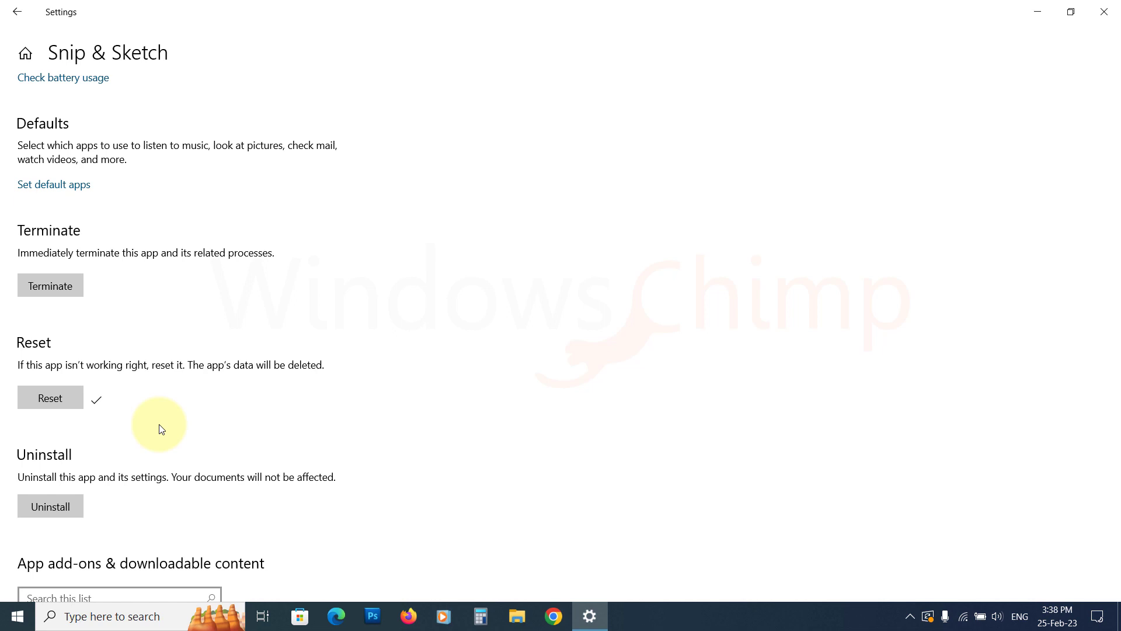
scroll(159, 430, "down", 2)
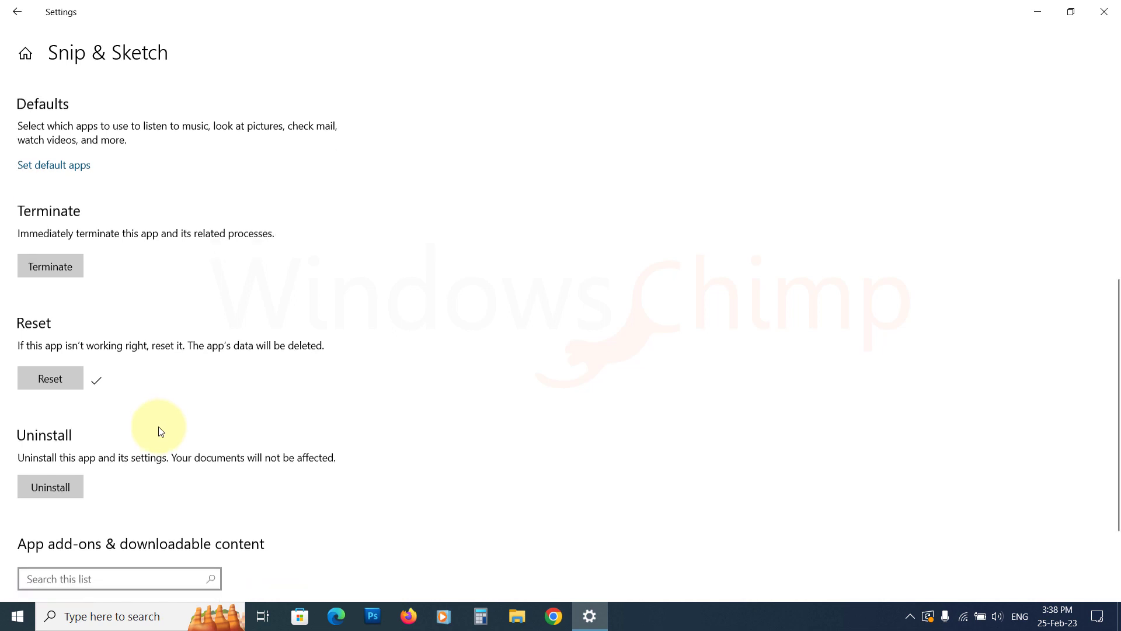
Uninstall Snip & Sketch, confirm the removal, and close Settings
left_click(52, 427)
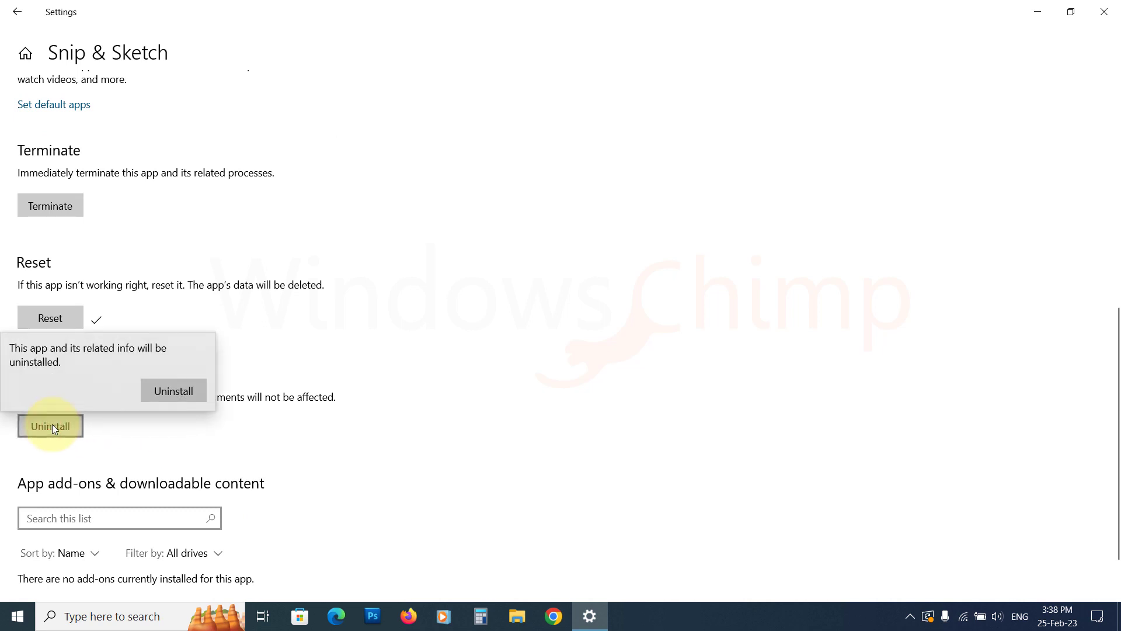
left_click(161, 389)
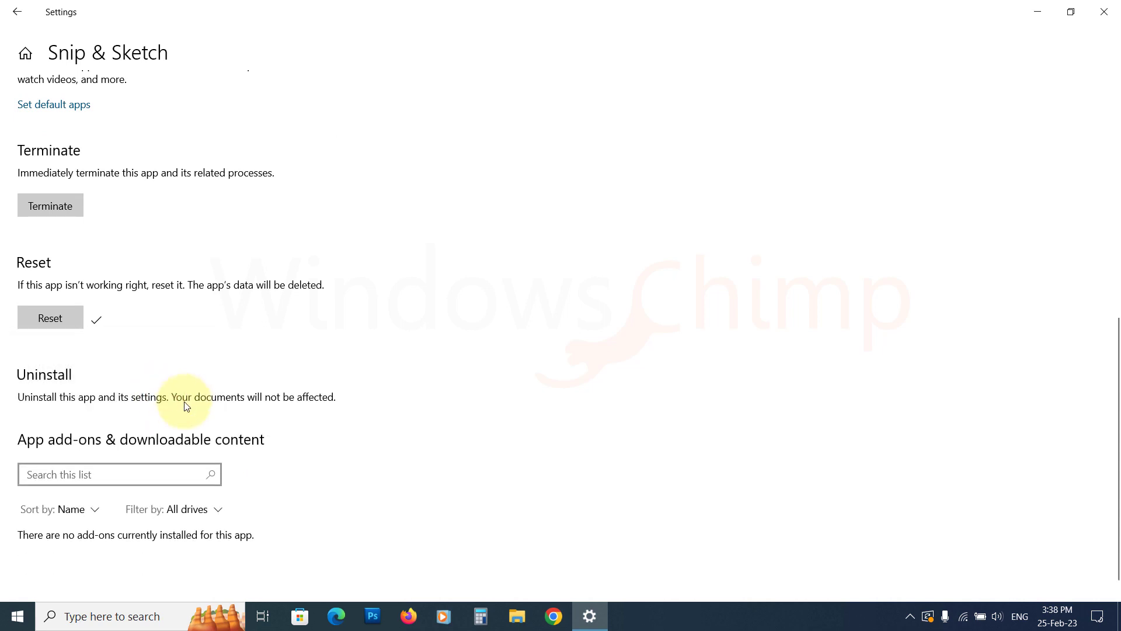
left_click(1109, 13)
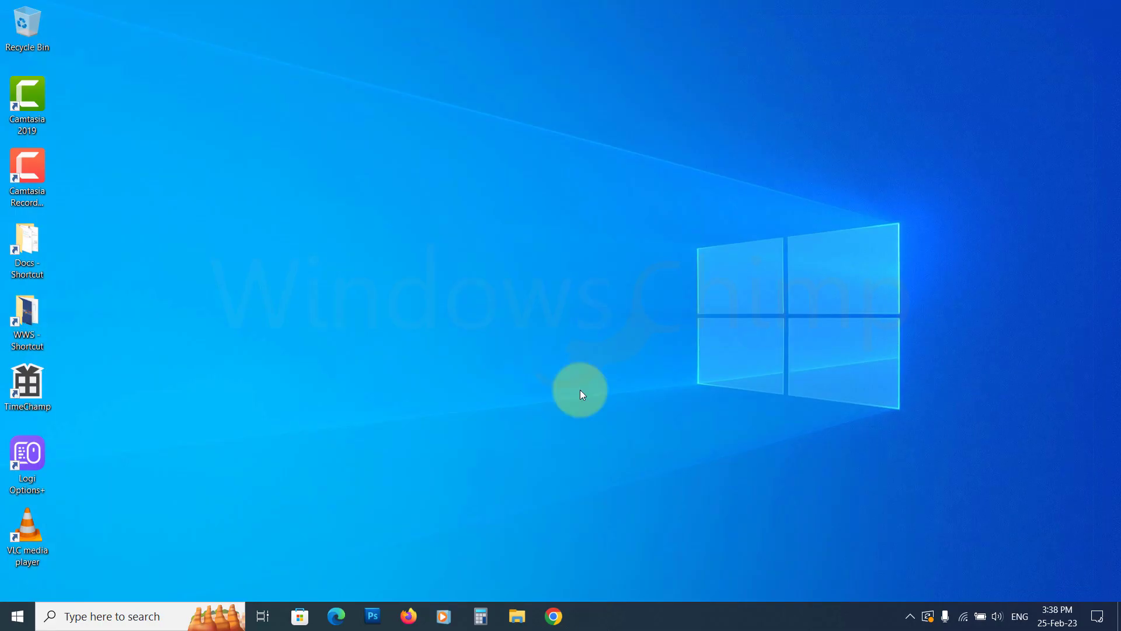
Install Snipping Tool from Microsoft Store via the recent 'snip & sketch' search and open it
left_click(301, 615)
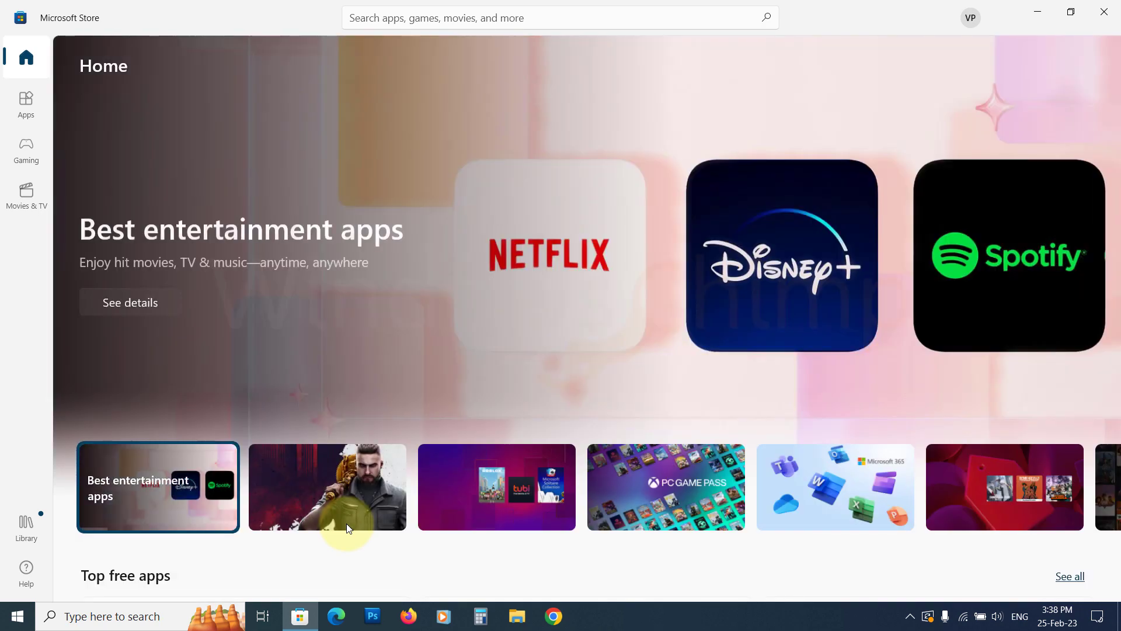
left_click(431, 18)
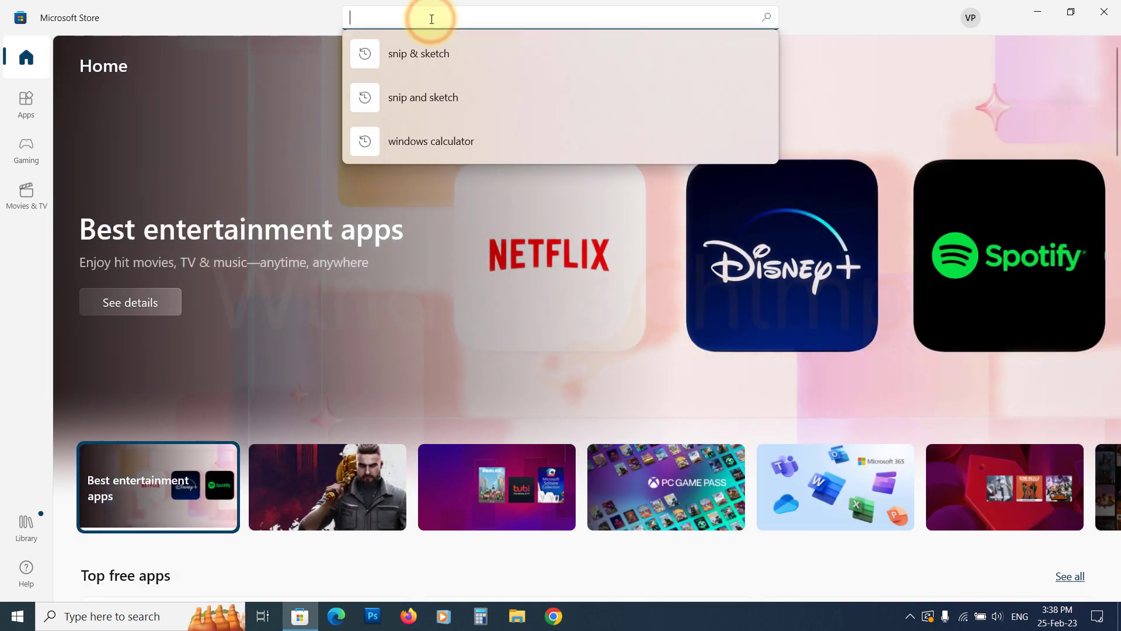
left_click(413, 55)
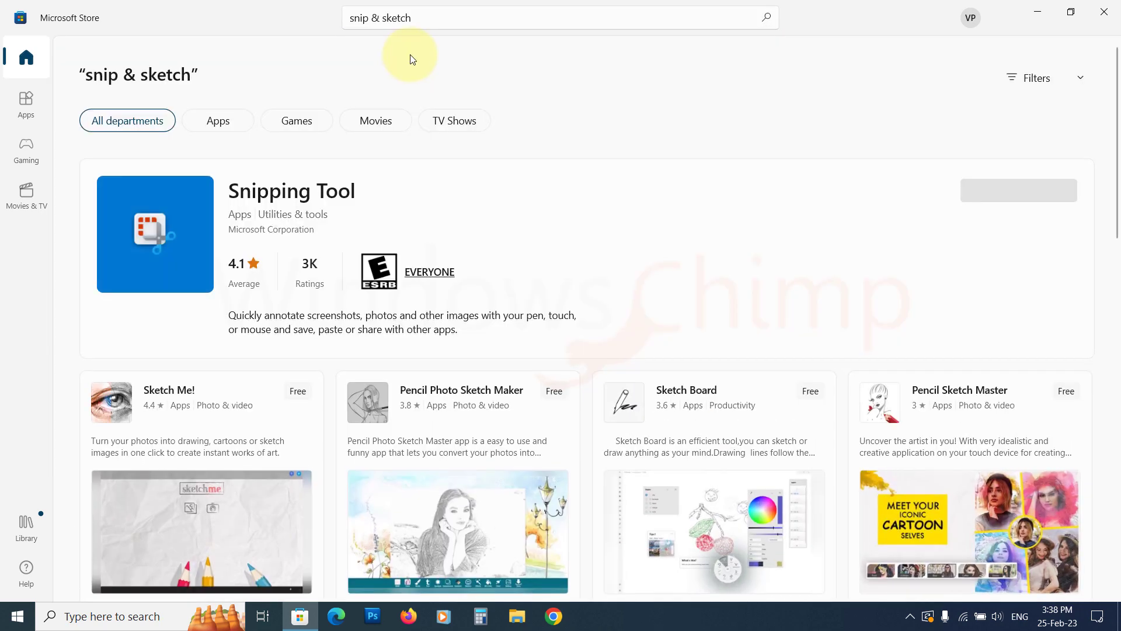
left_click(258, 194)
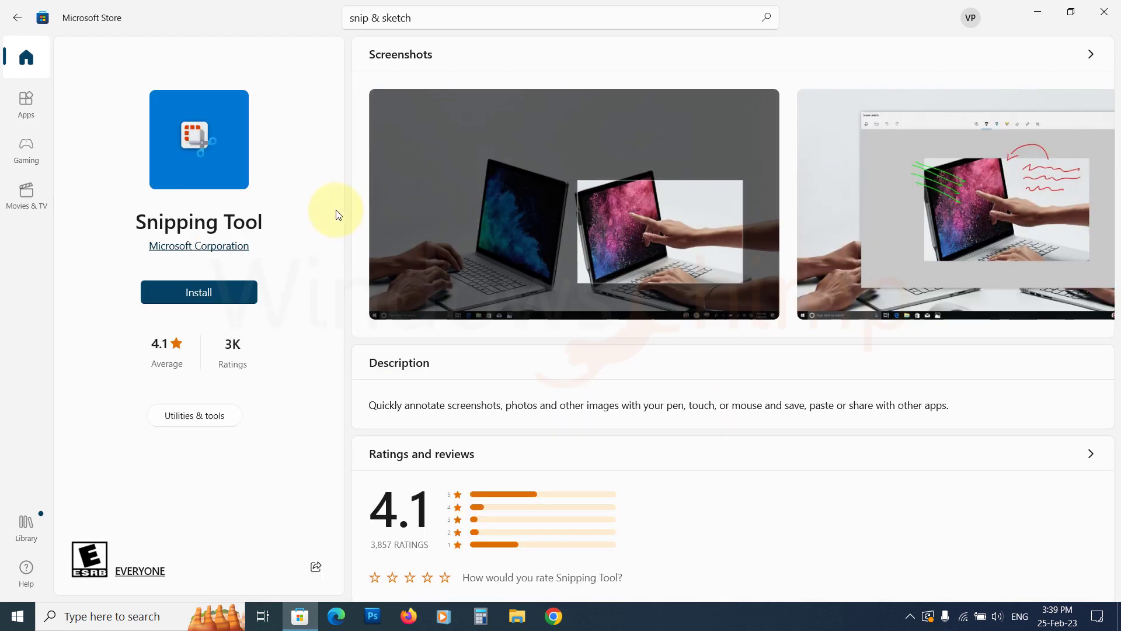
left_click(246, 286)
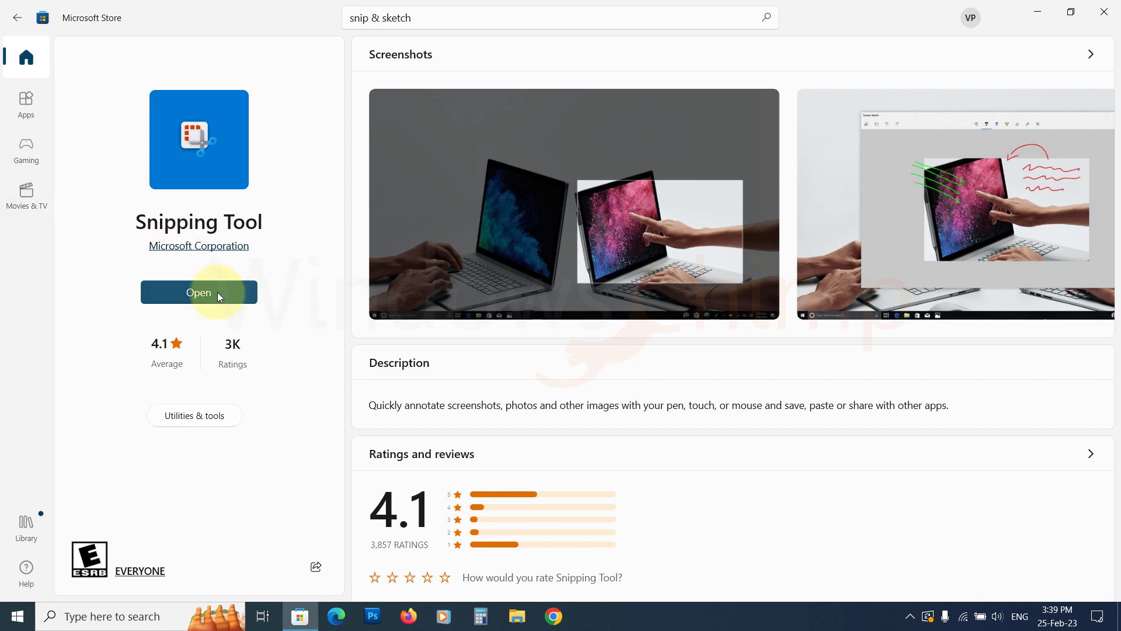
left_click(199, 293)
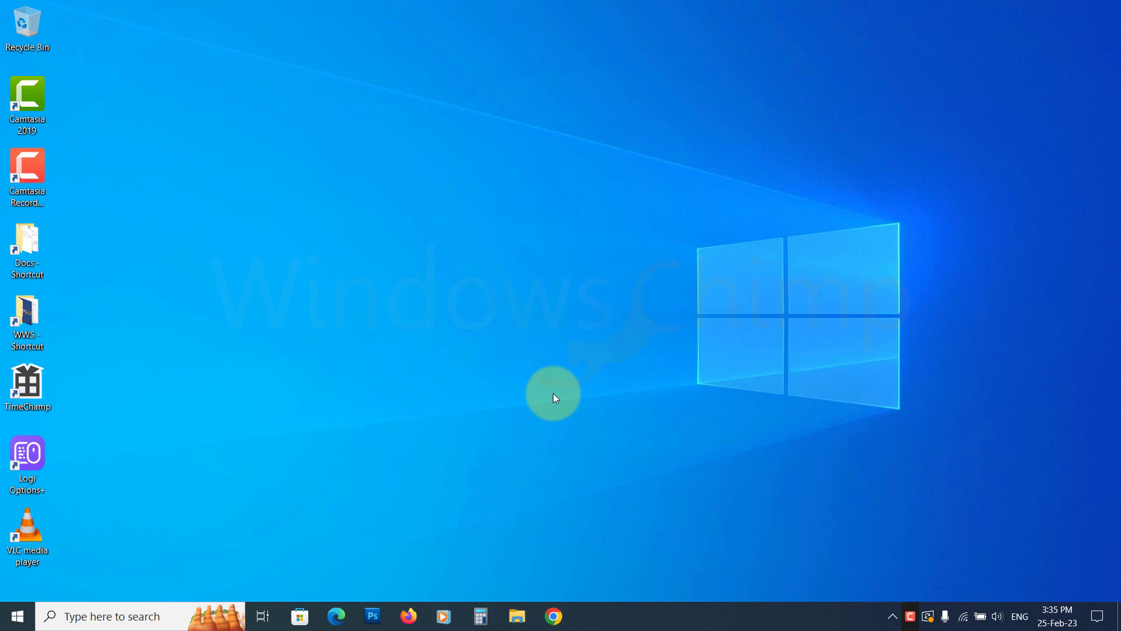
Take a test snip with Win+Shift+S by dragging a rectangle over the desktop
key("super+shift+s")
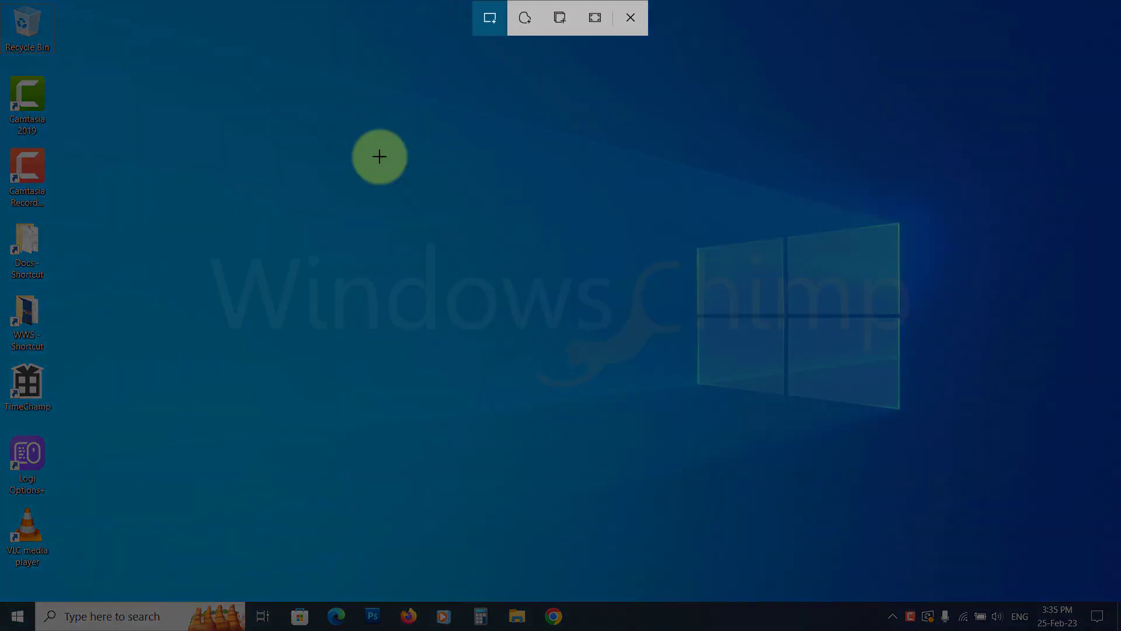
mouse_move(342, 101)
left_mouse_down()
mouse_move(540, 236)
mouse_move(717, 432)
left_mouse_up()
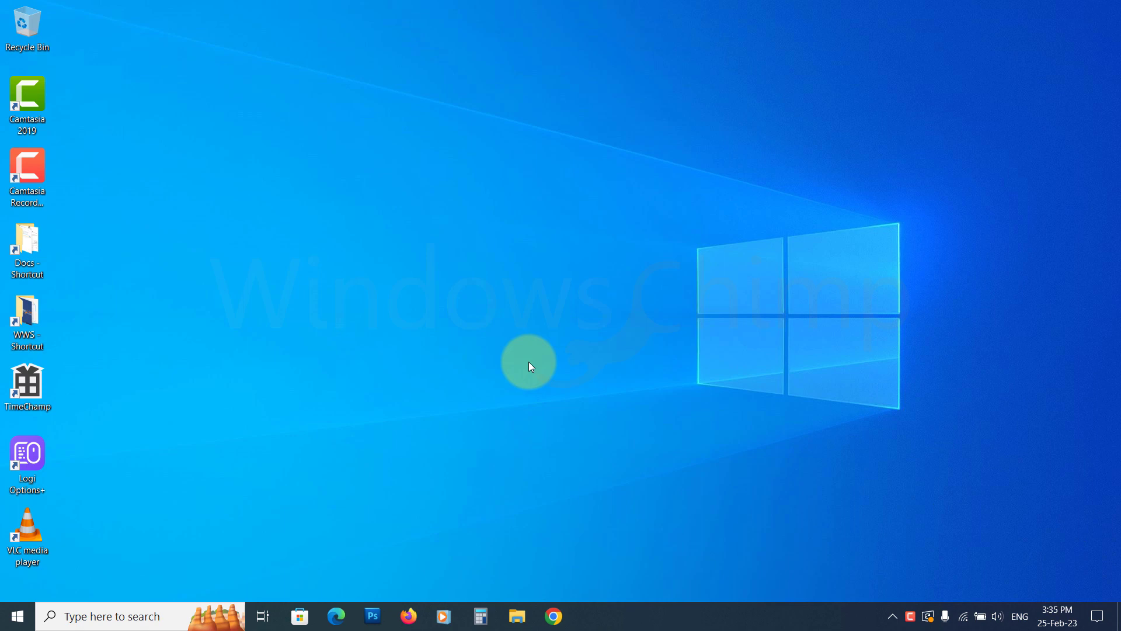
Under System > Notifications & actions, enable app and Snip & Sketch notifications, then close Settings
left_click(17, 615)
left_click(19, 549)
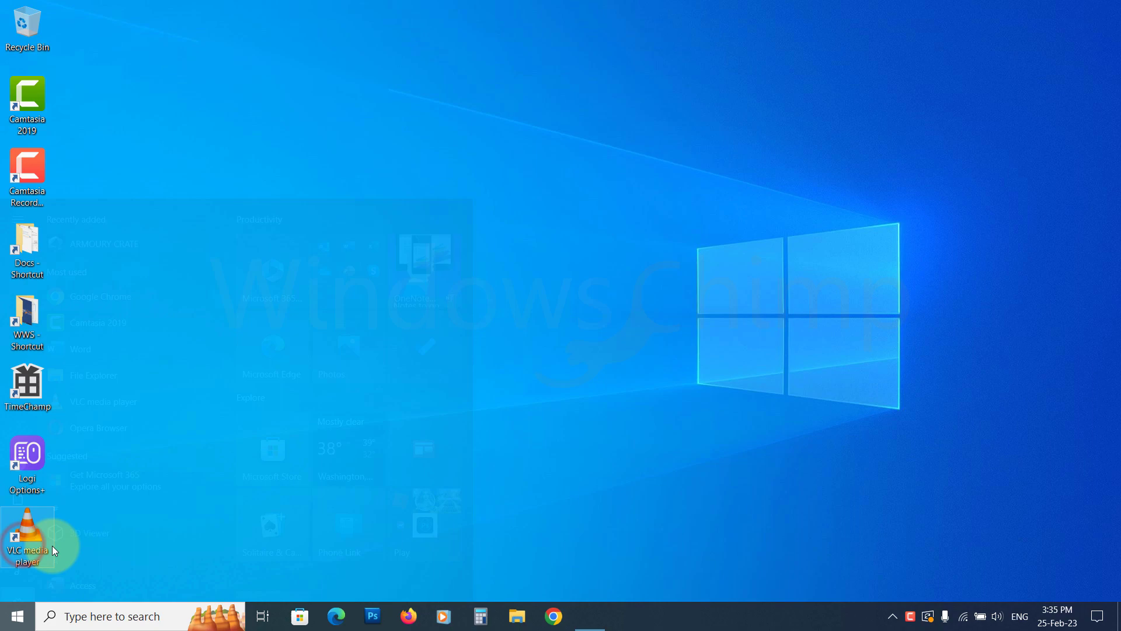
left_click(113, 248)
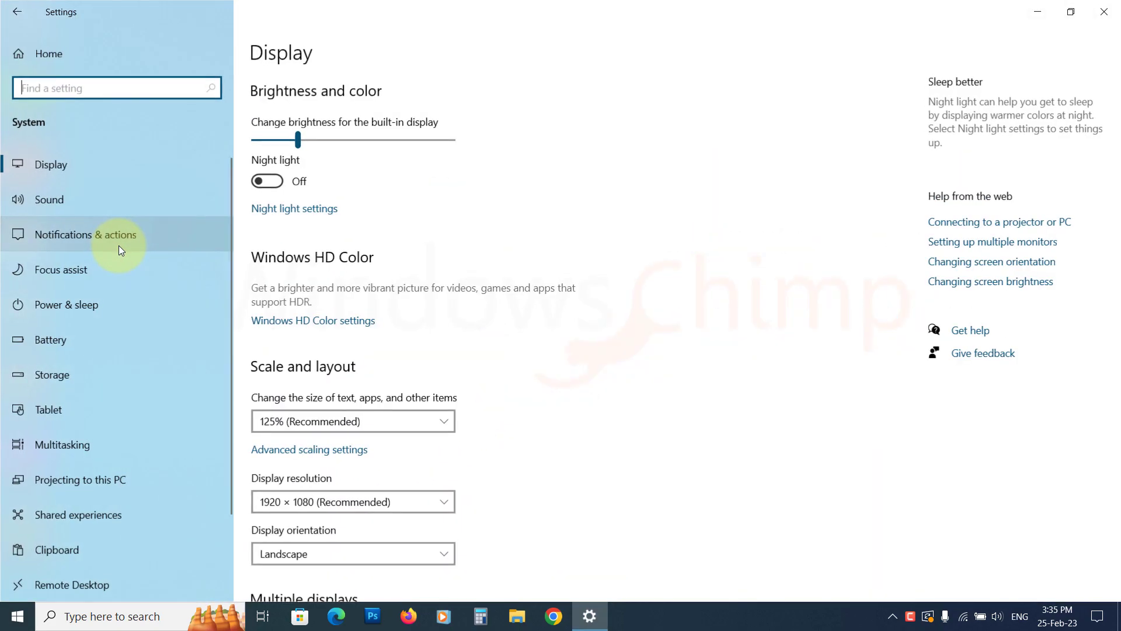
left_click(89, 236)
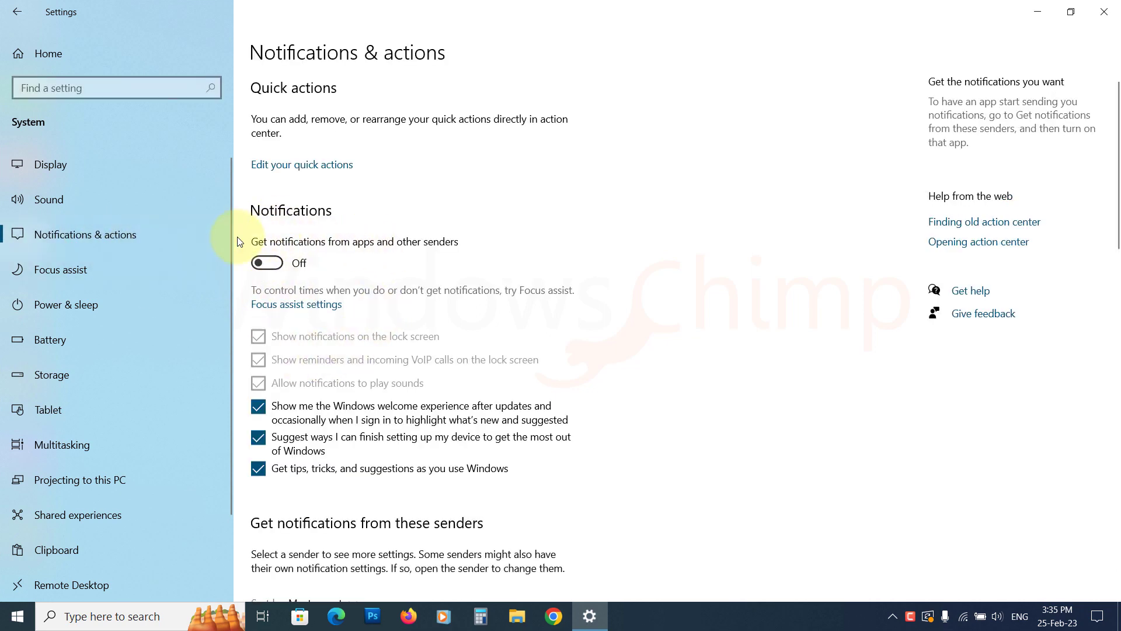
left_click(273, 266)
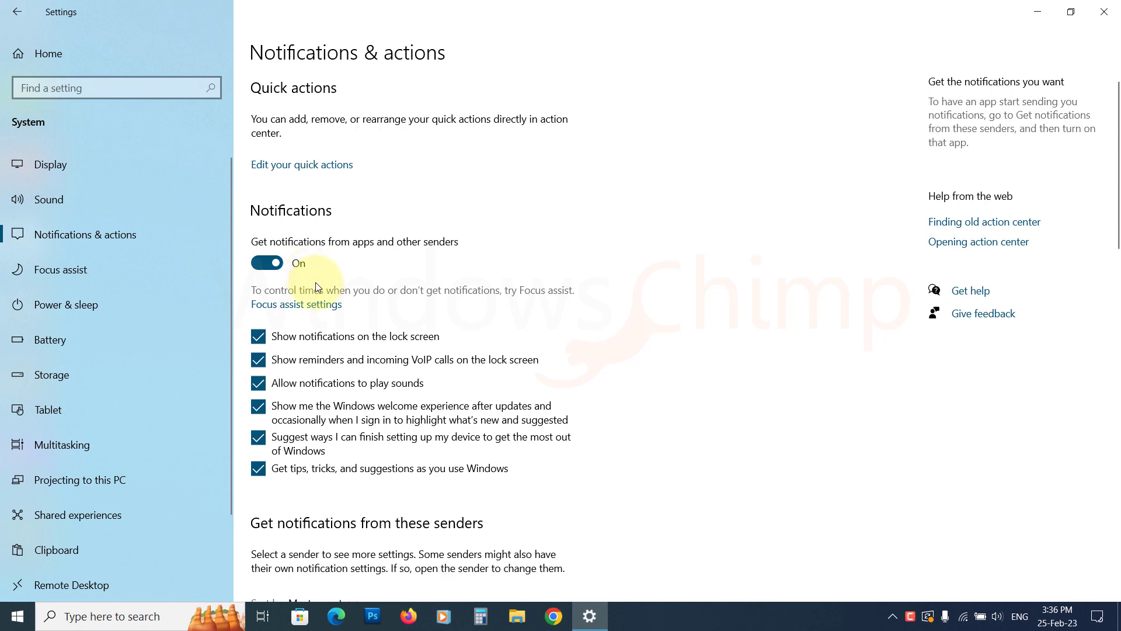
scroll(316, 282, "down", 2)
scroll(332, 330, "down", 2)
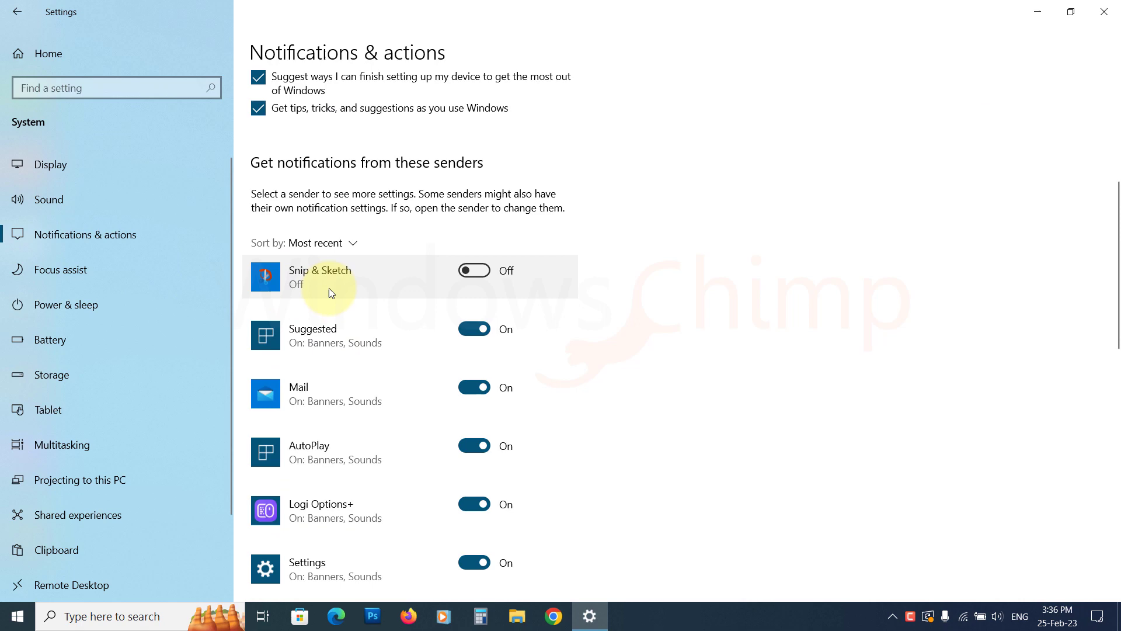
left_click(474, 271)
left_click(1103, 12)
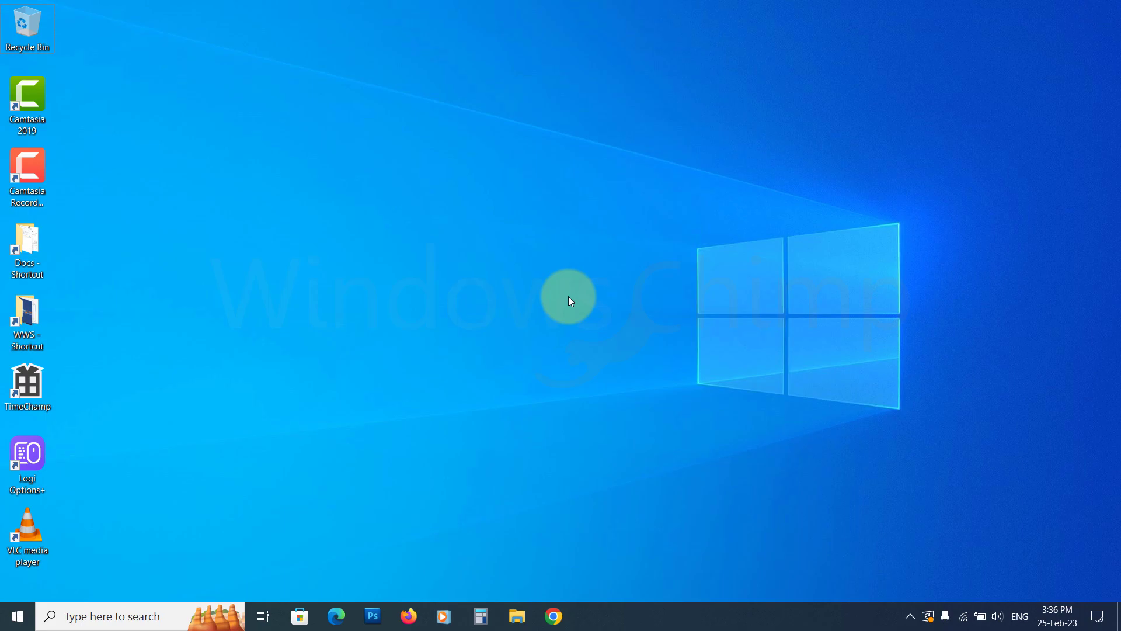
Snip a desktop region, open it from the notification, sketch on it, then launch Device Manager
key("super+shift+s")
left_click_drag(328, 140, 663, 401)
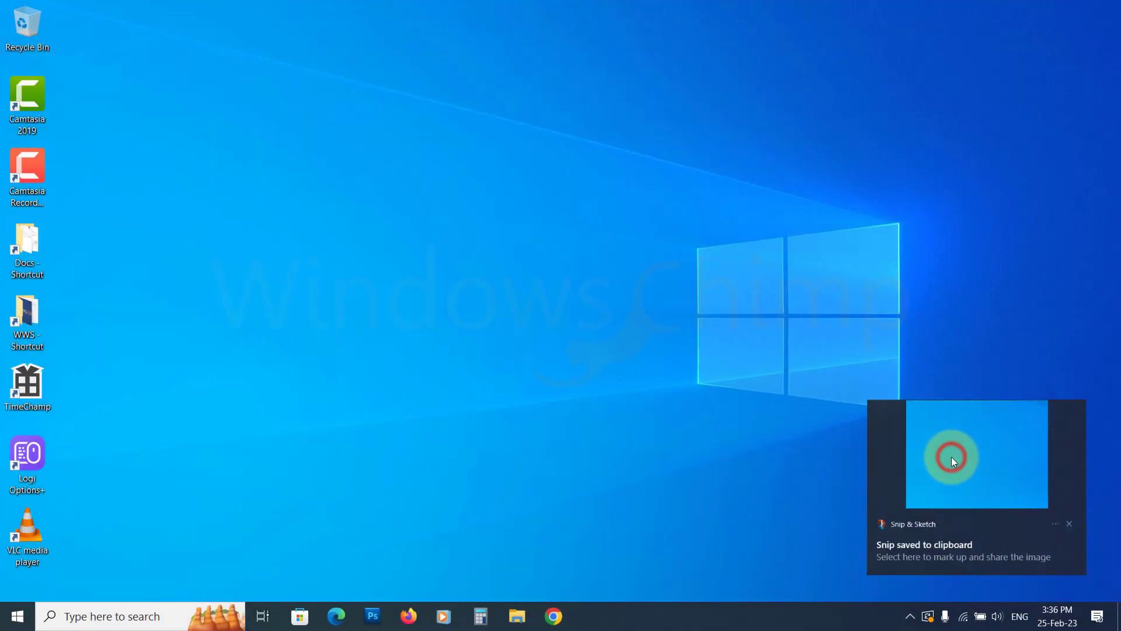
left_click(952, 457)
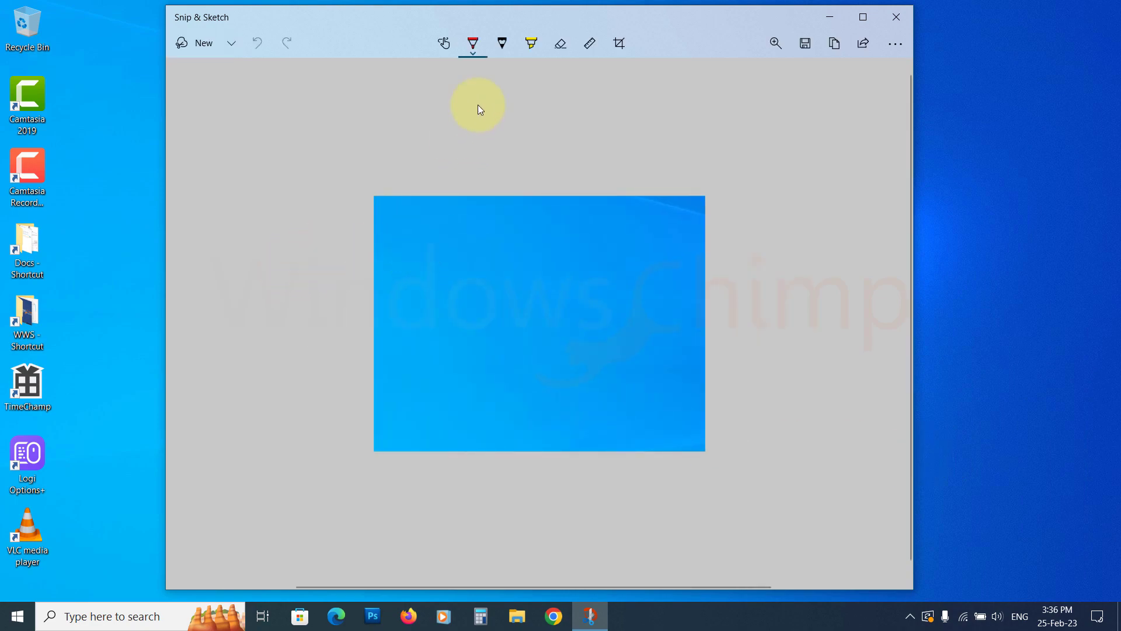
left_click(499, 46)
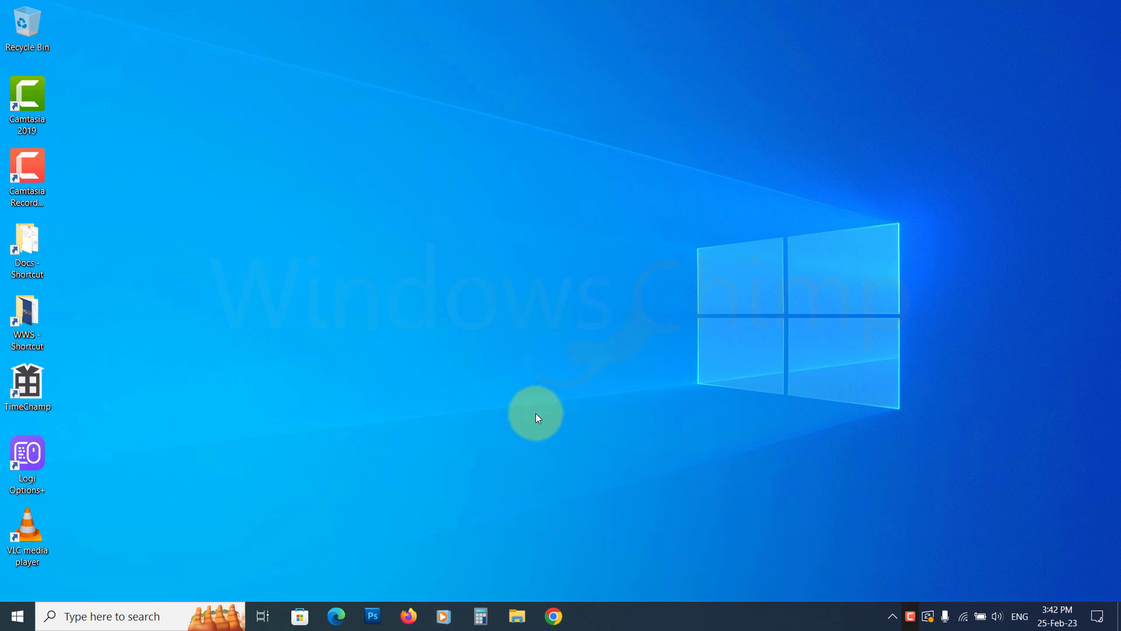
left_click(19, 618)
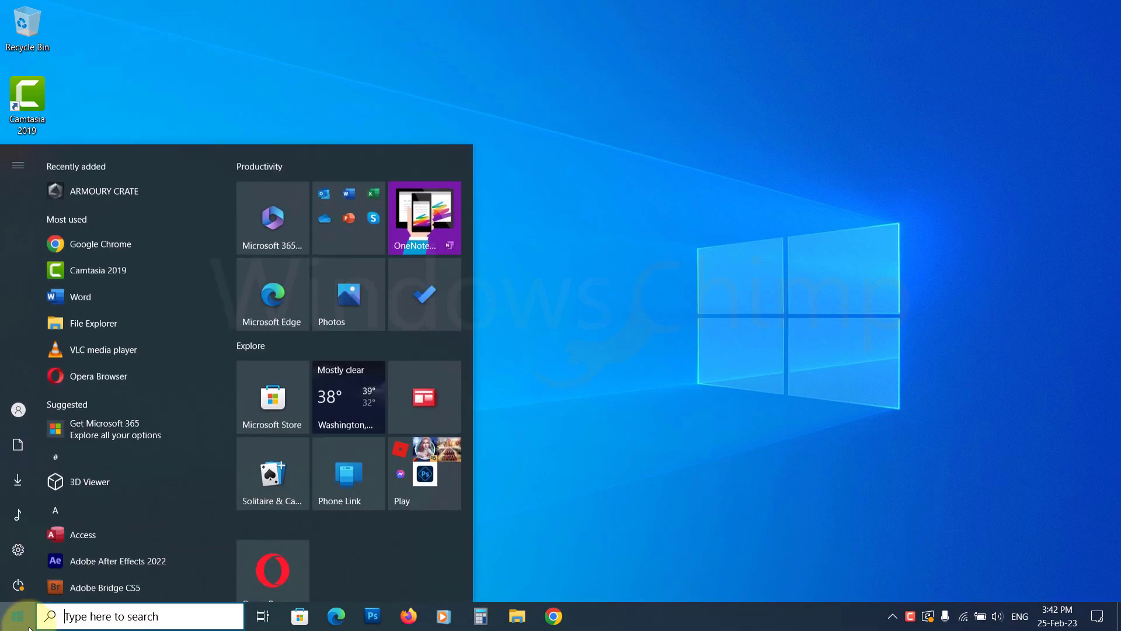
type("device")
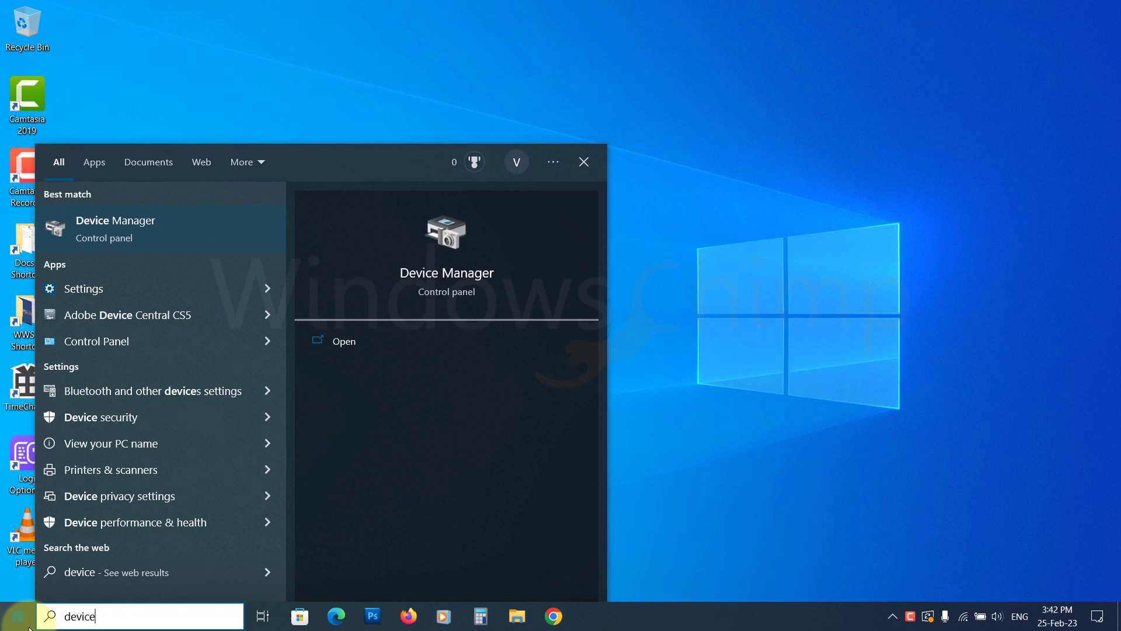
left_click(133, 231)
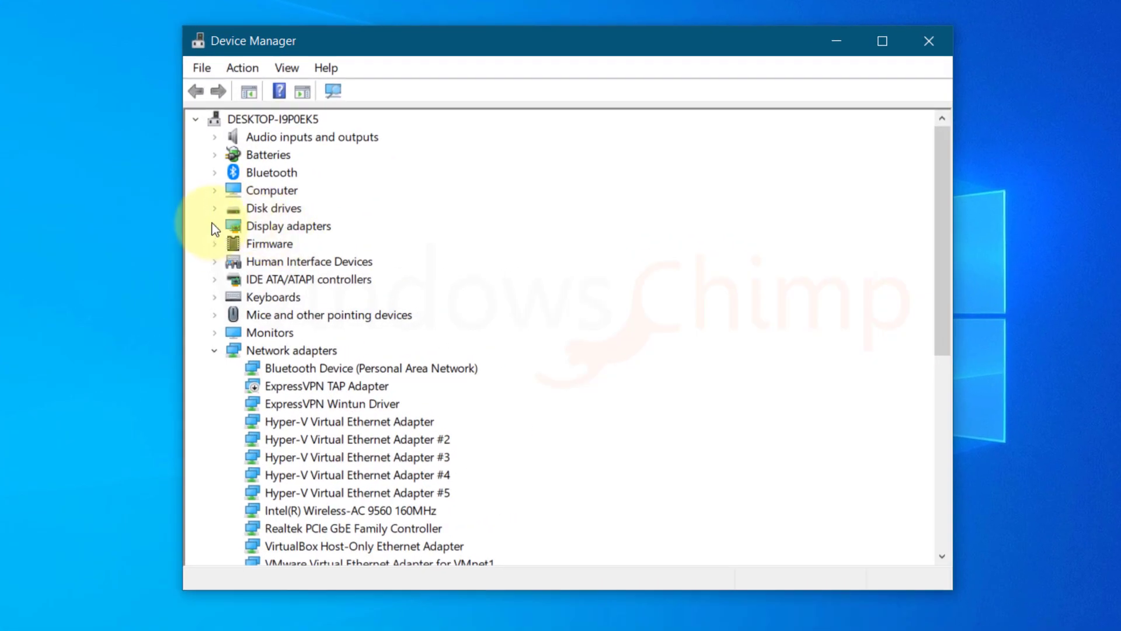
Search automatically for driver updates for the NVIDIA GeForce GTX 1050 and Intel UHD Graphics 630
left_click(214, 226)
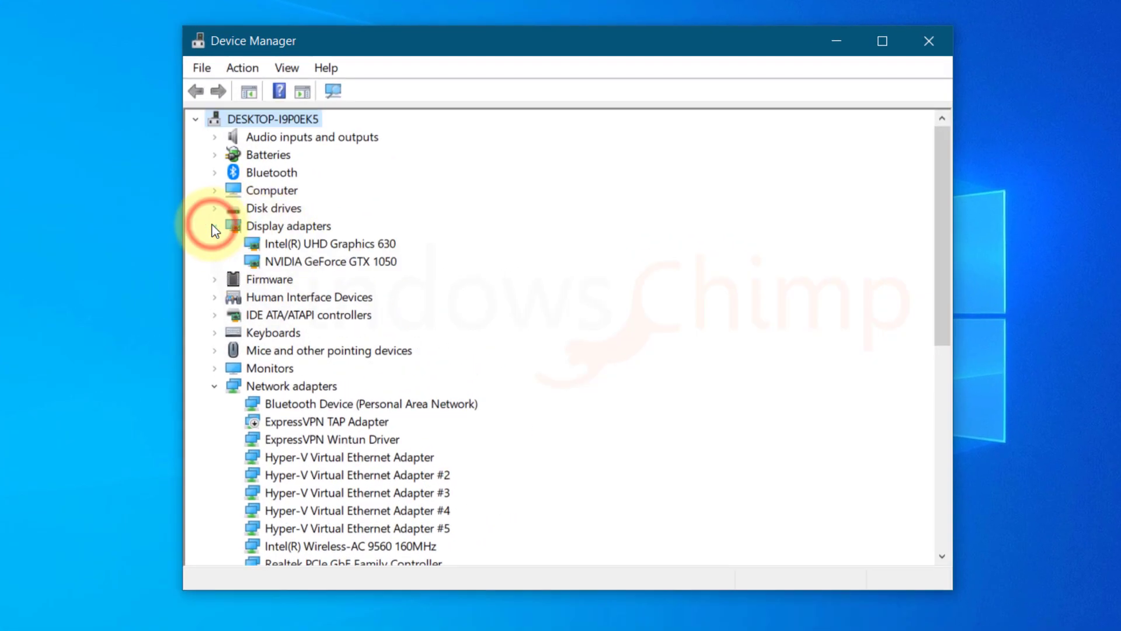
right_click(297, 262)
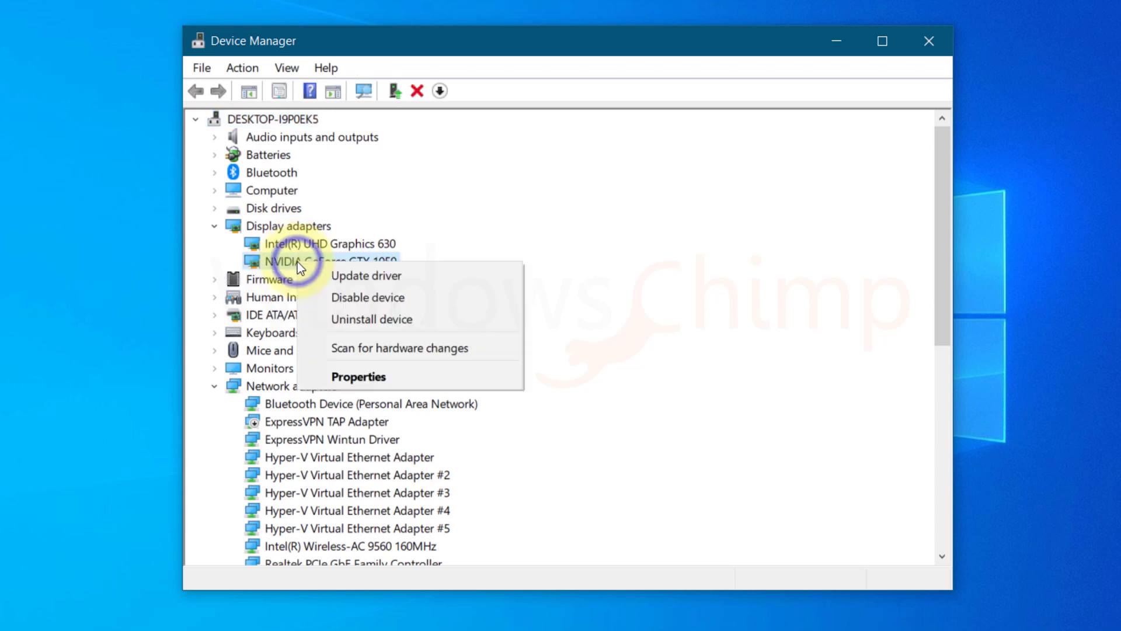
left_click(344, 279)
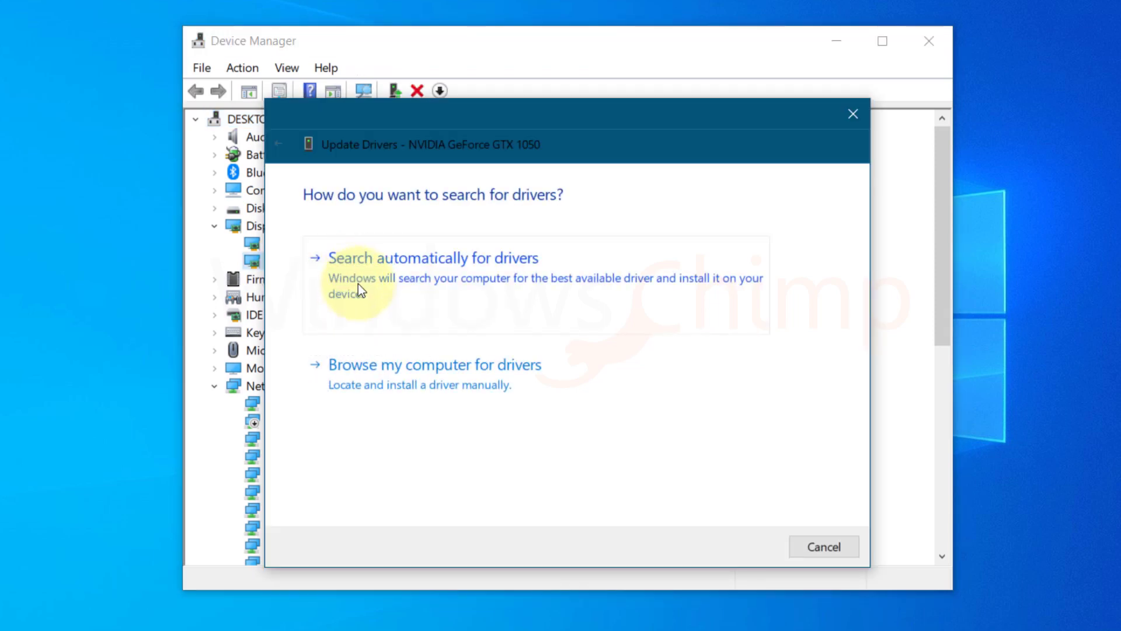
left_click(463, 276)
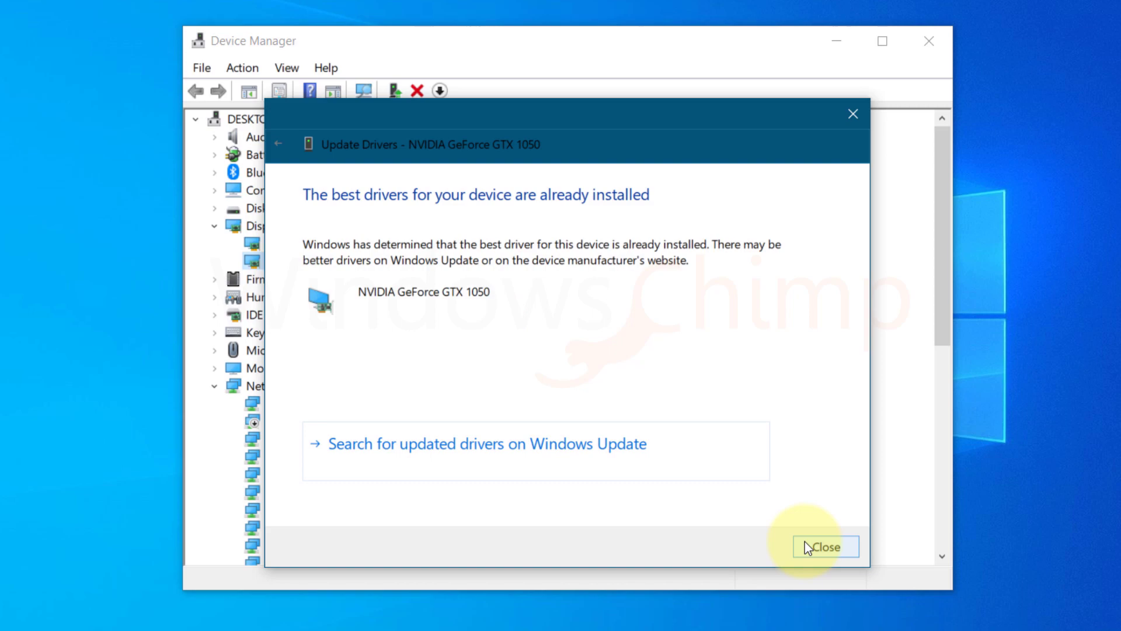
left_click(806, 543)
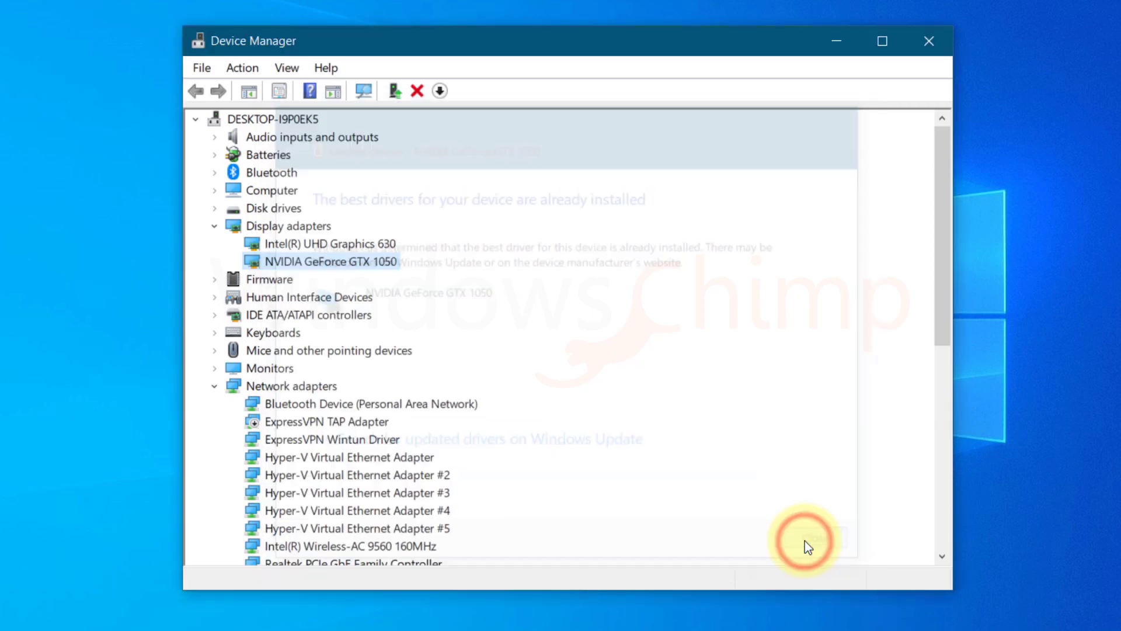
right_click(368, 245)
left_click(394, 259)
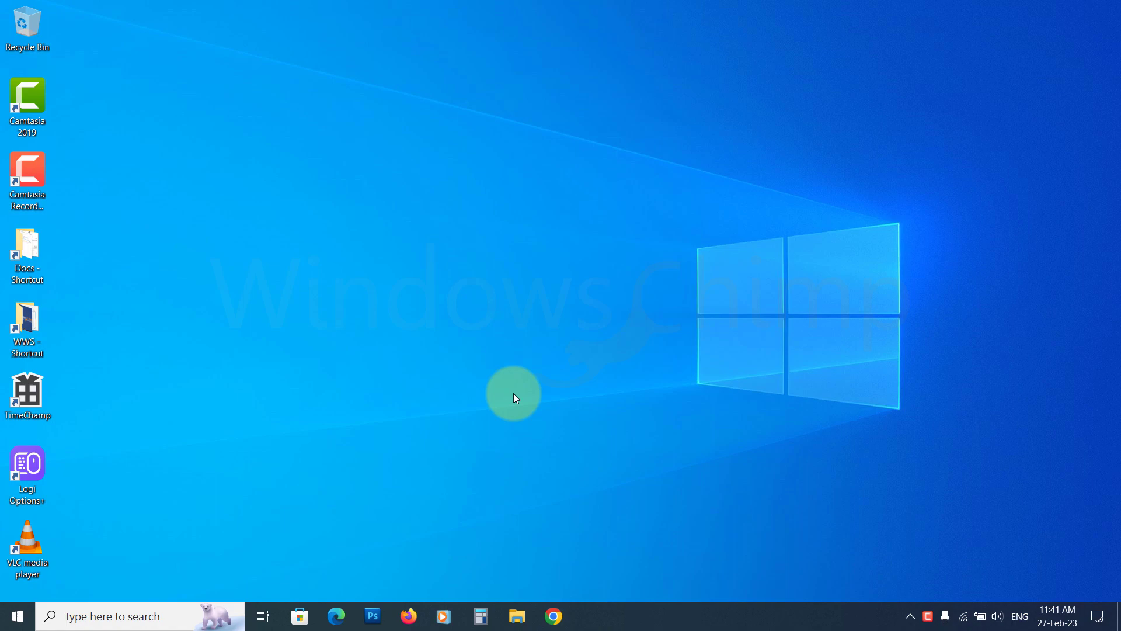
Search 'cmd', run Command Prompt as administrator, and approve the UAC prompt
left_click(128, 616)
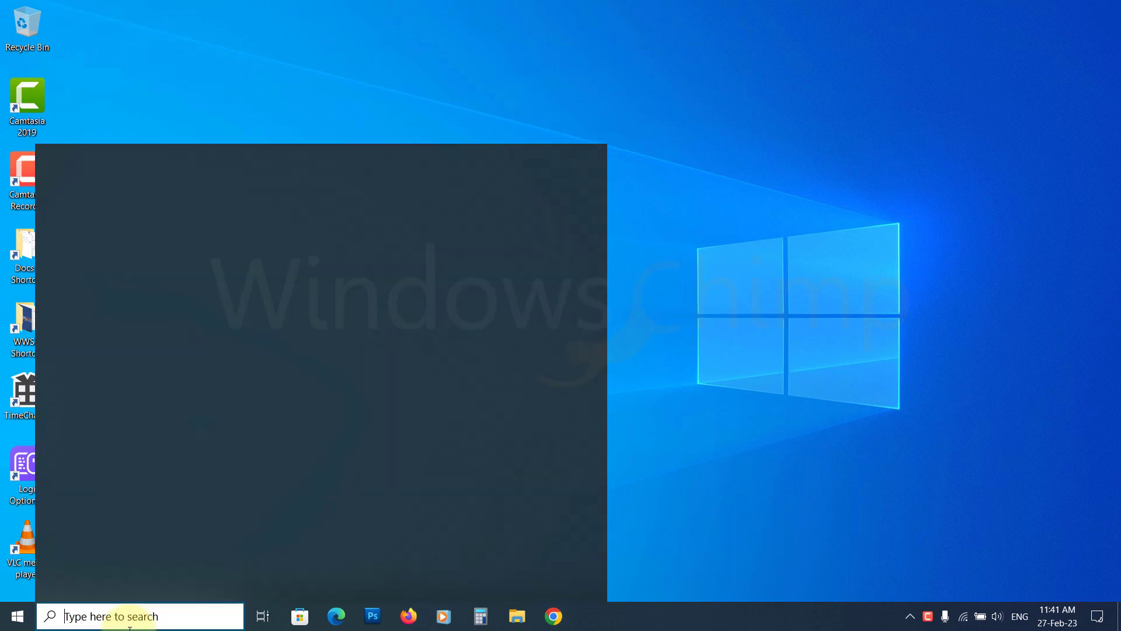
type("cmd")
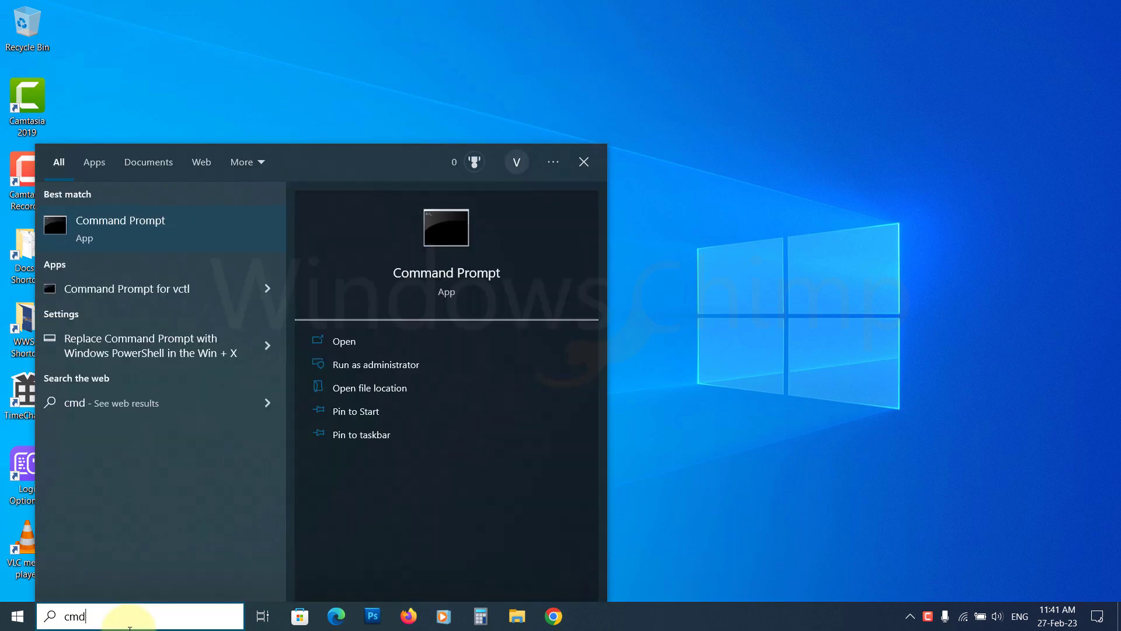
left_click(140, 239)
right_click(140, 239)
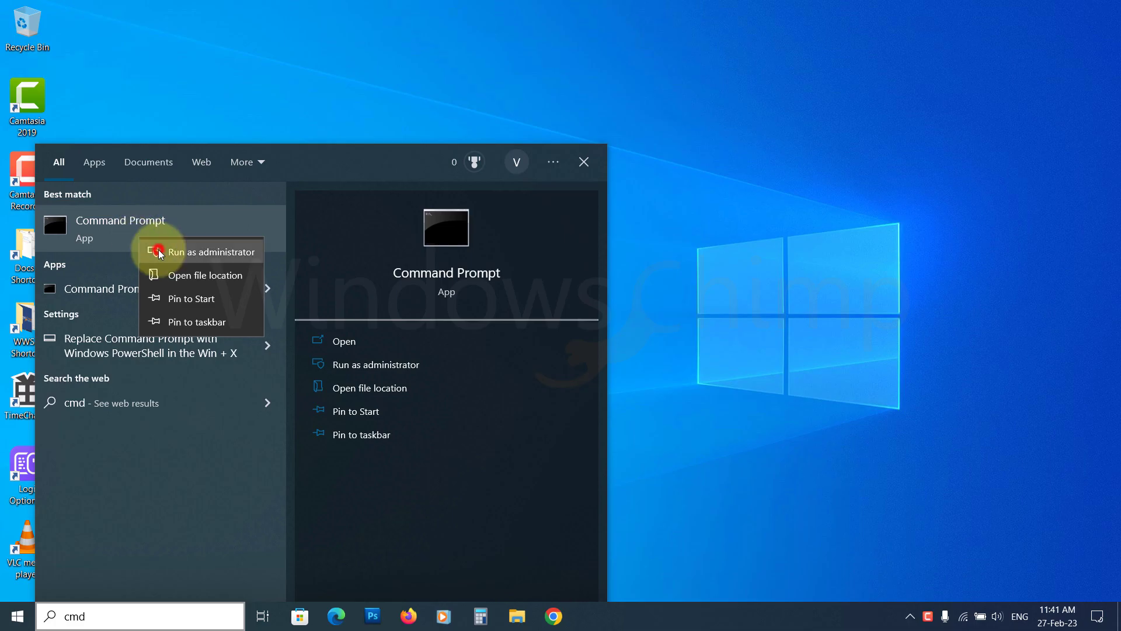
left_click(159, 249)
left_click(449, 407)
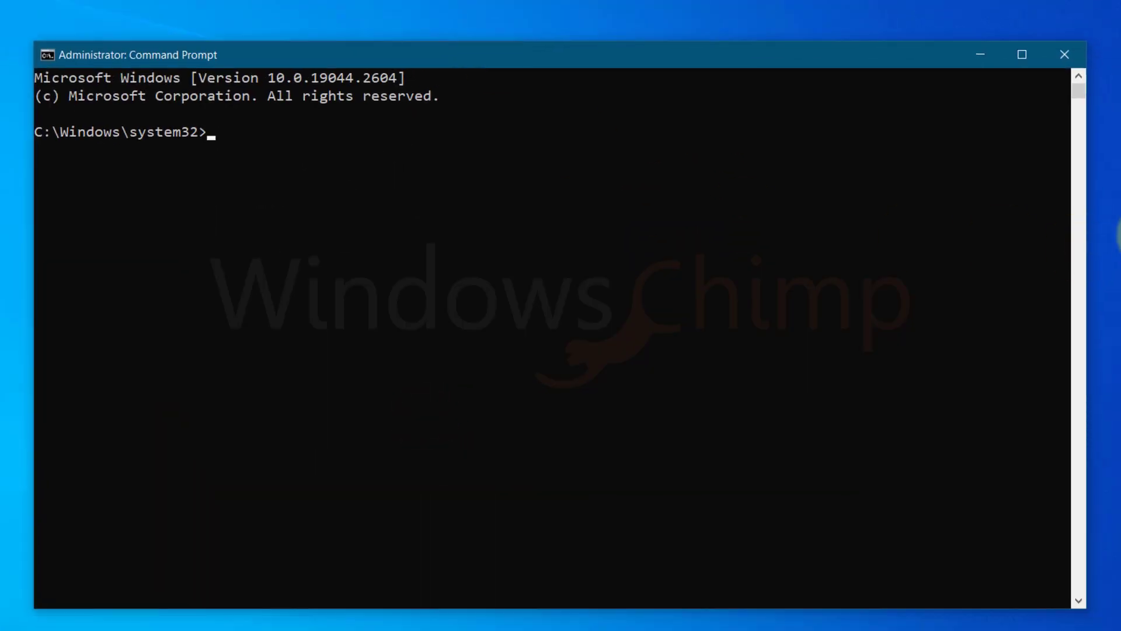
type("sfc /")
type("scan")
type("now")
Run sfc /scannow in the administrator Command Prompt
key("Return")
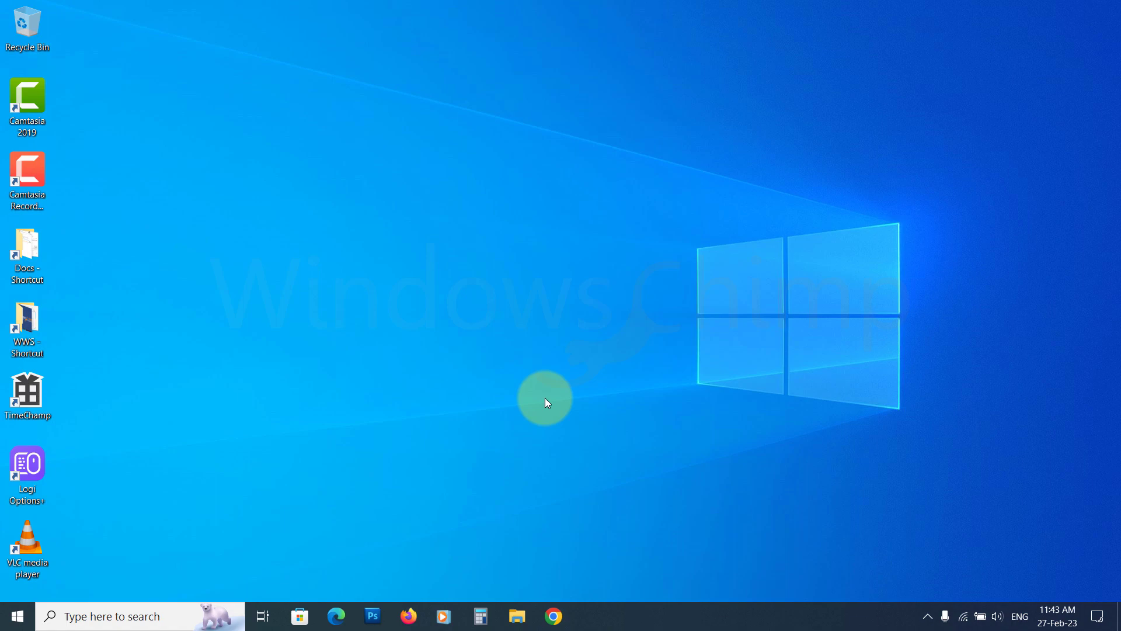
Search the Start menu for 'cmd' and run Command Prompt as administrator
left_click(112, 616)
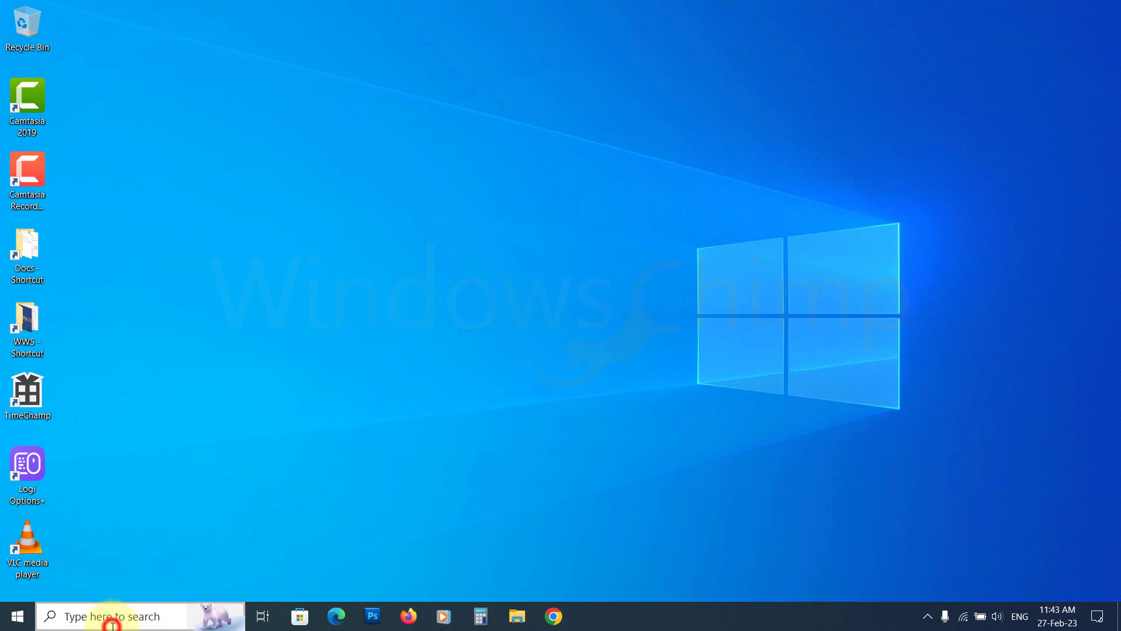
type("cmd")
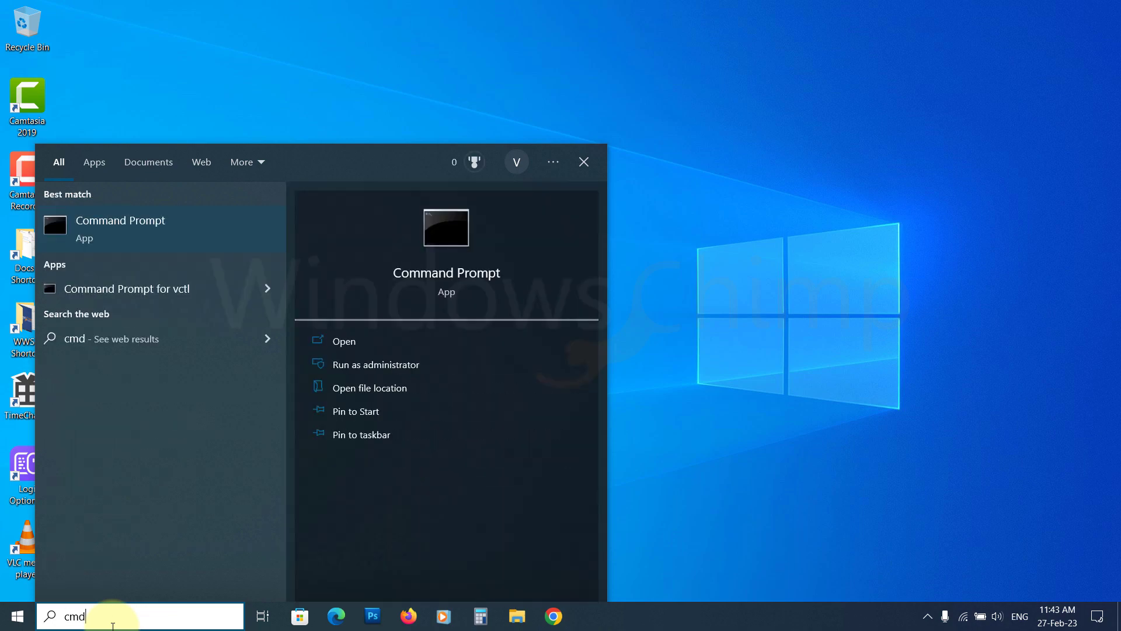
right_click(140, 230)
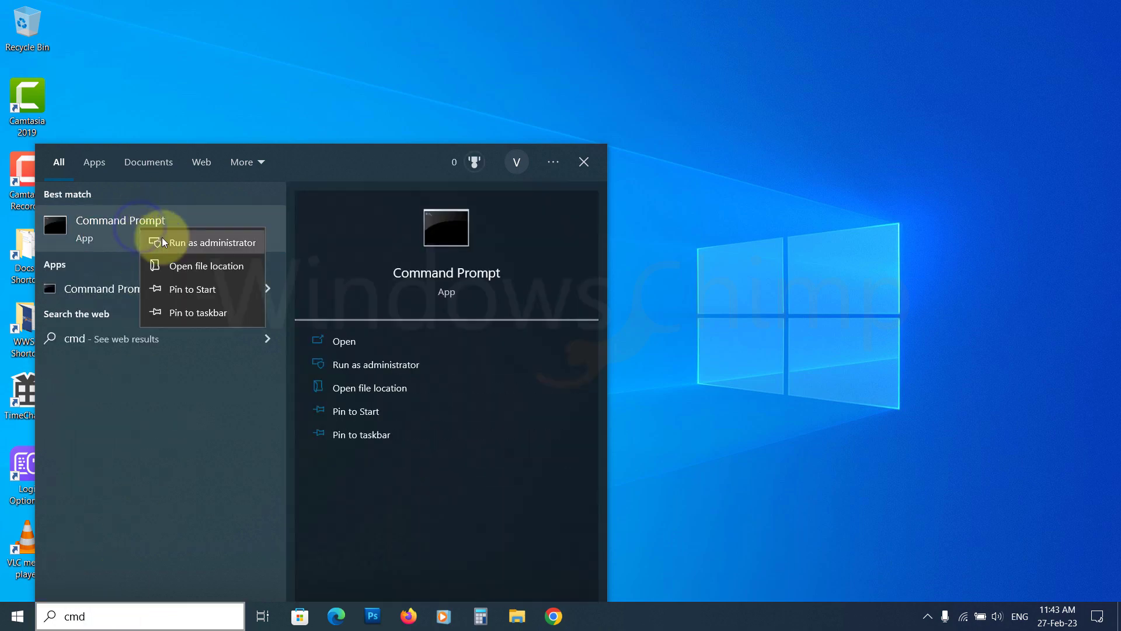
left_click(162, 237)
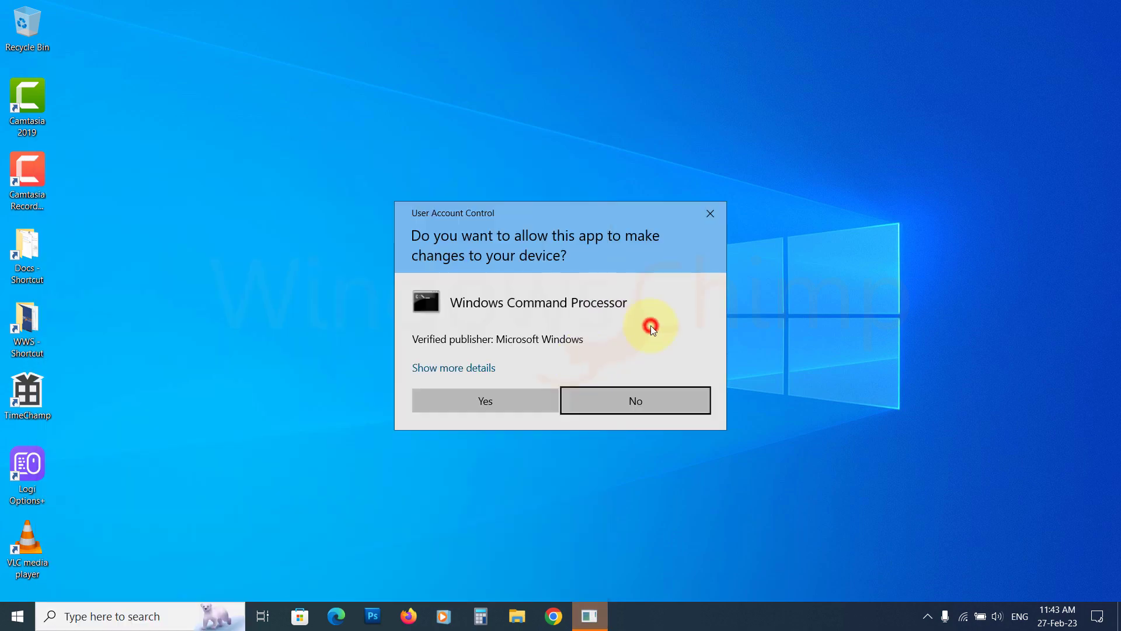
Approve the UAC prompt and run 'dism /online /cleanup-image /restorehealth'
left_click(491, 401)
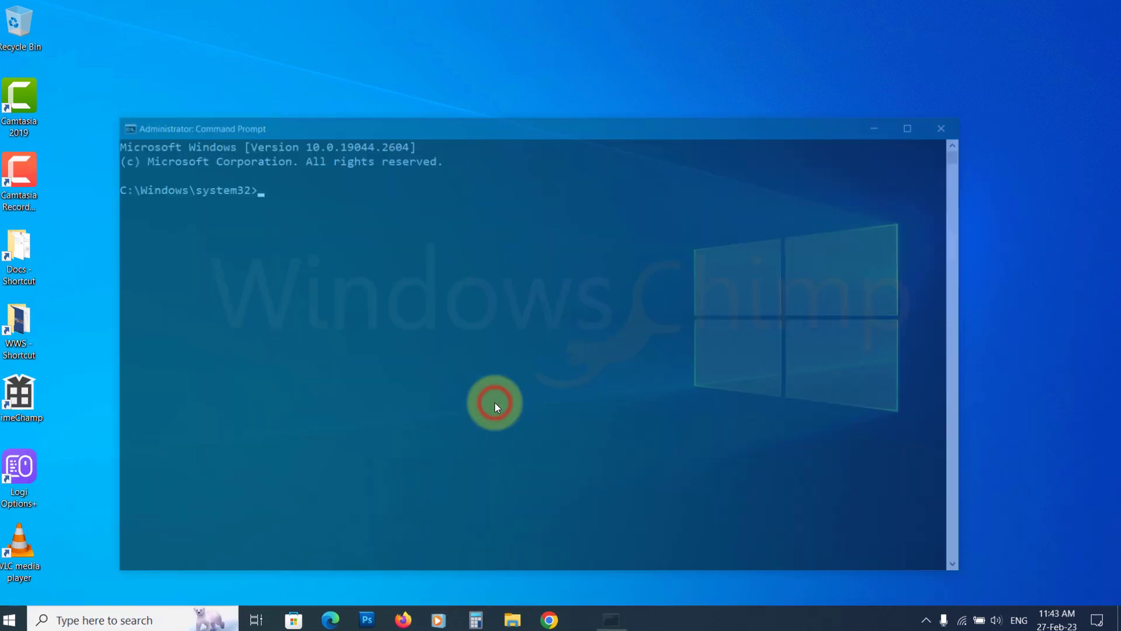
type("d")
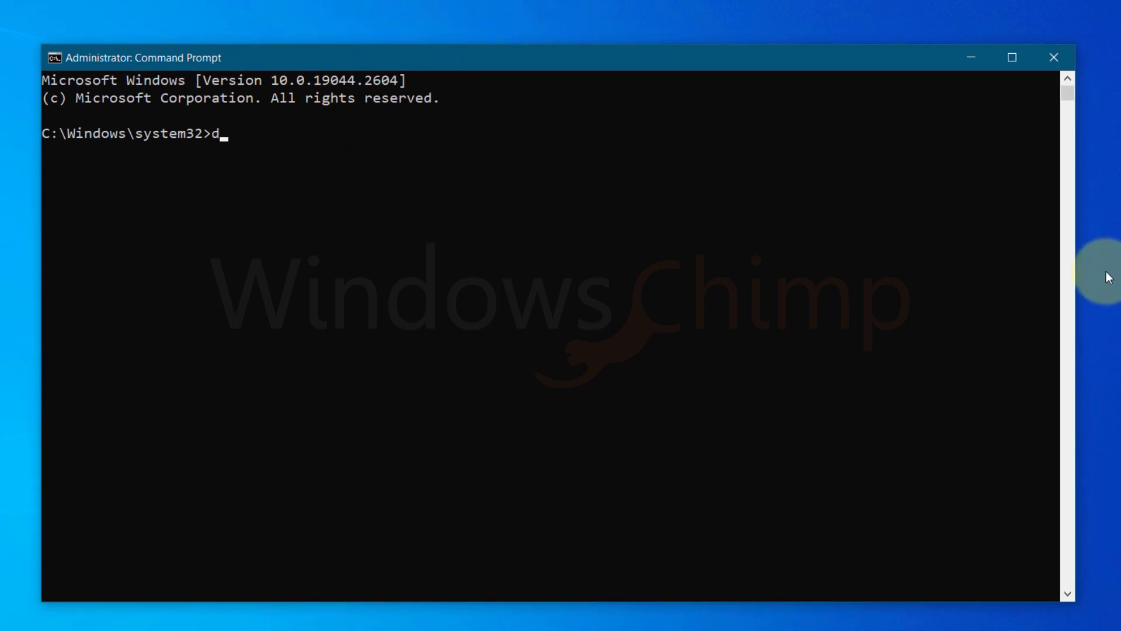
type("ism")
type(" /online")
type(" /")
type("cleanup-image ")
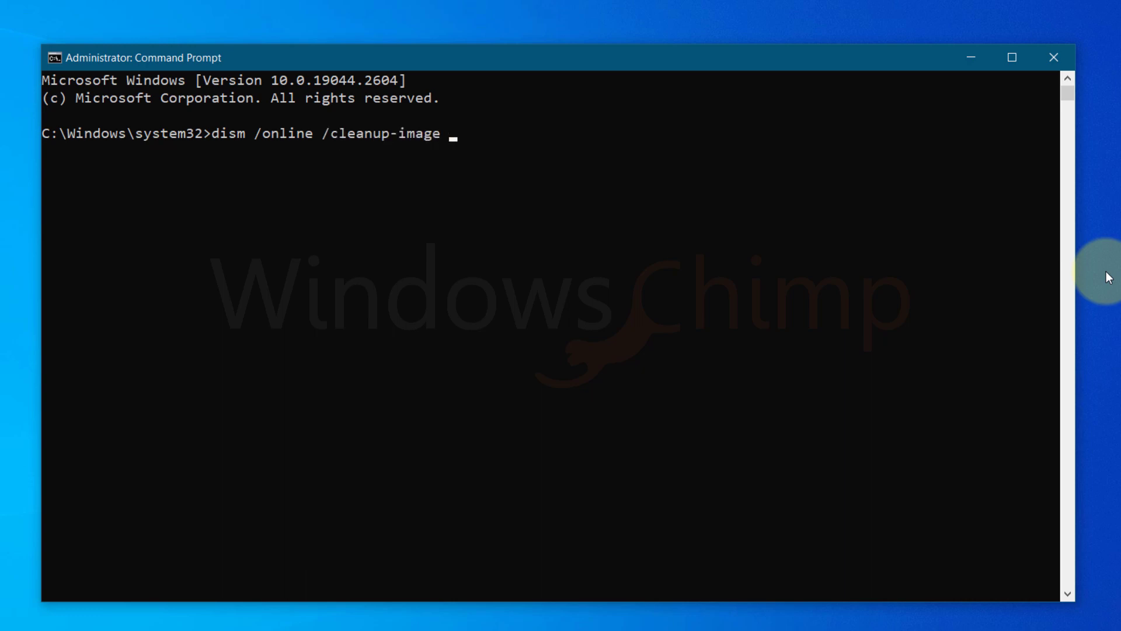
type("/restor")
type("ehealth")
key("Return")
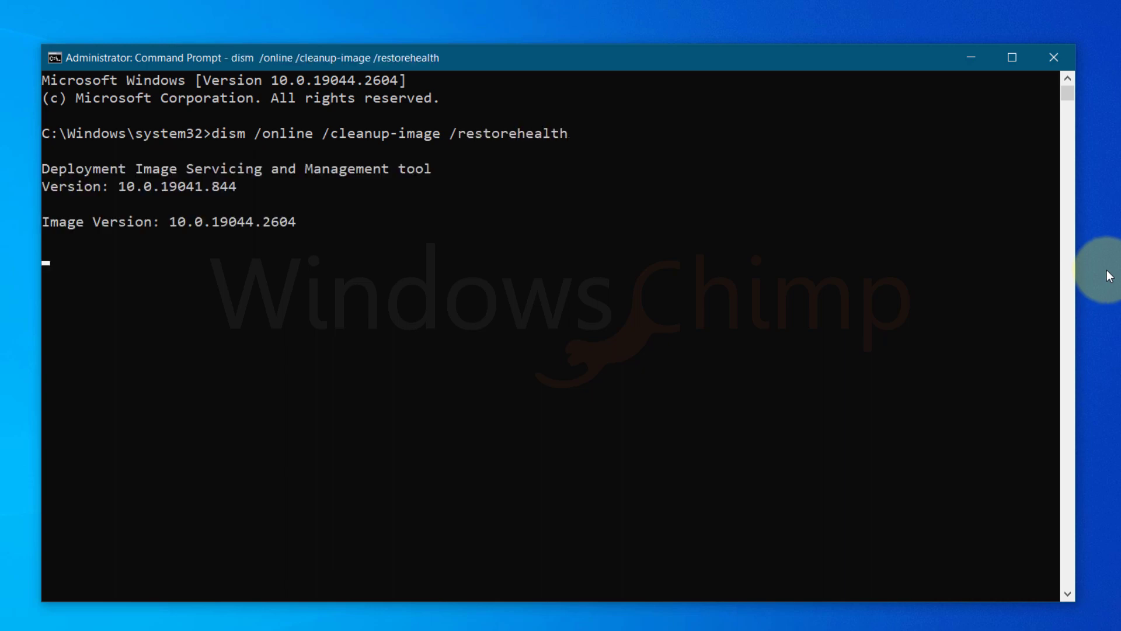